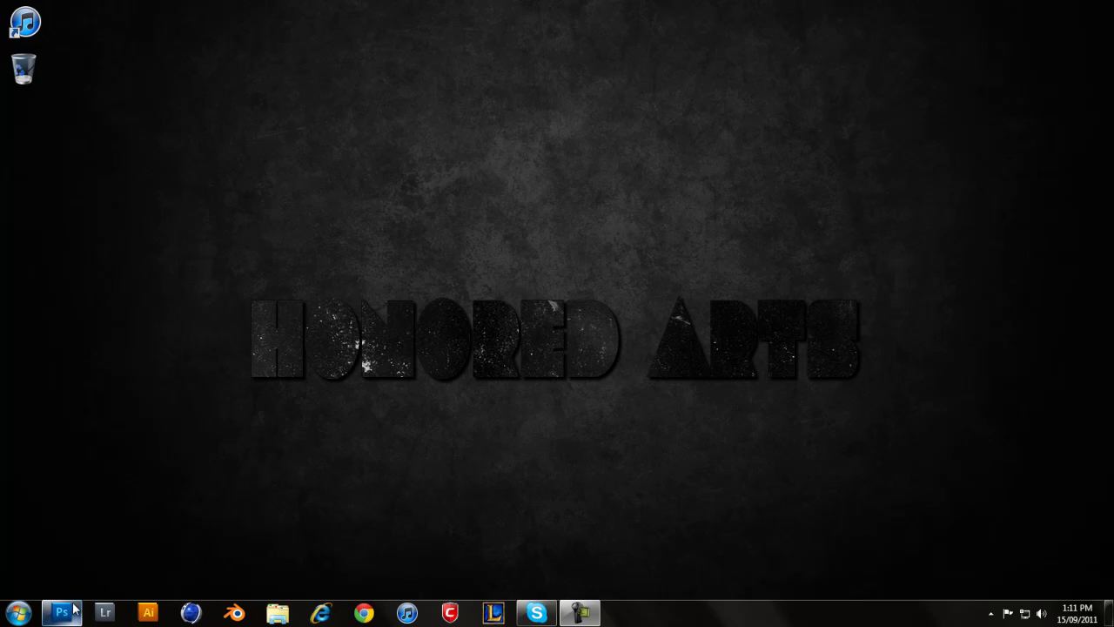
- Restore the Untitled-1 Photoshop window showing the stacked TUTORIAL text example
mouse_move(75, 611)
left_click(90, 540)
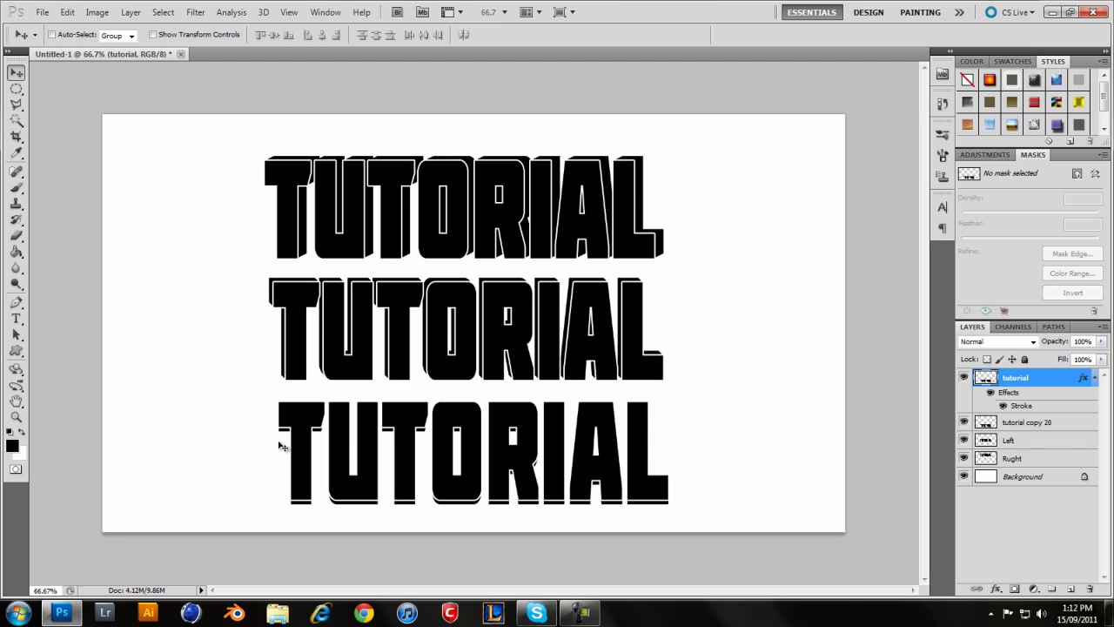
- Toggle the Rught and Left layers' visibility to inspect each TUTORIAL row
left_click(1010, 459)
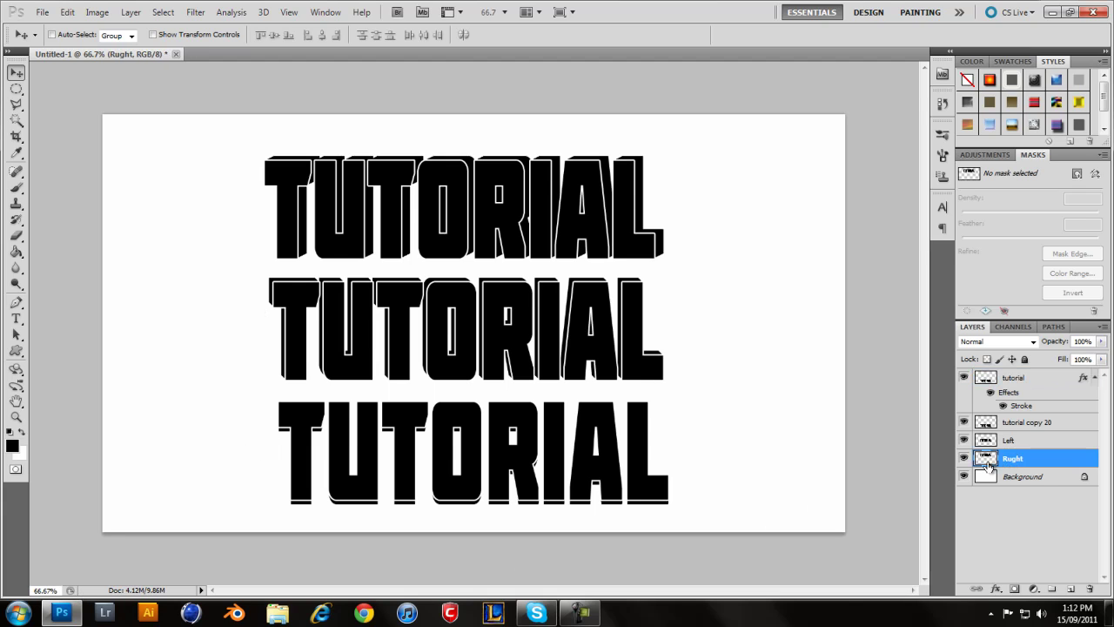
left_click(963, 459)
left_click(963, 459)
left_click(964, 459)
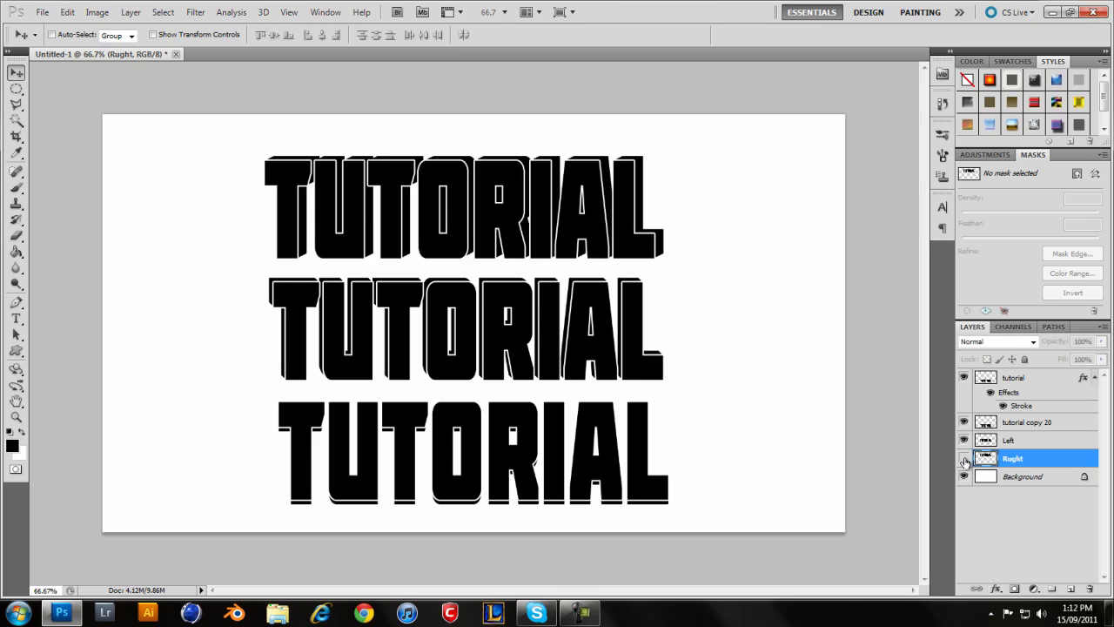
left_click(964, 459)
left_click(964, 458)
left_click(964, 459)
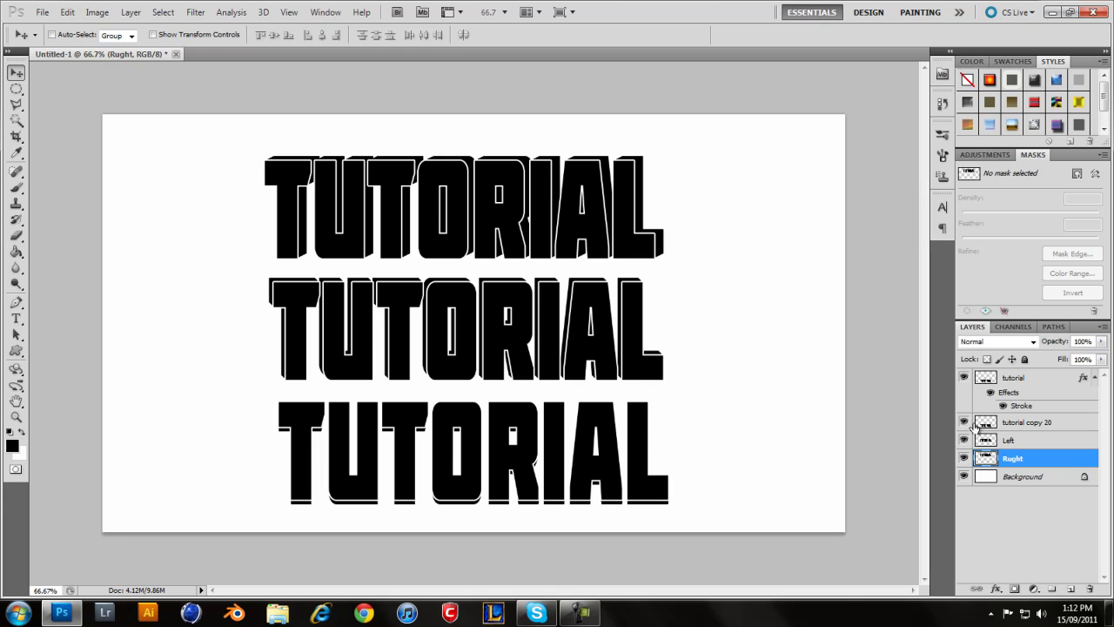
left_click(997, 442)
left_click(964, 440)
left_click(965, 441)
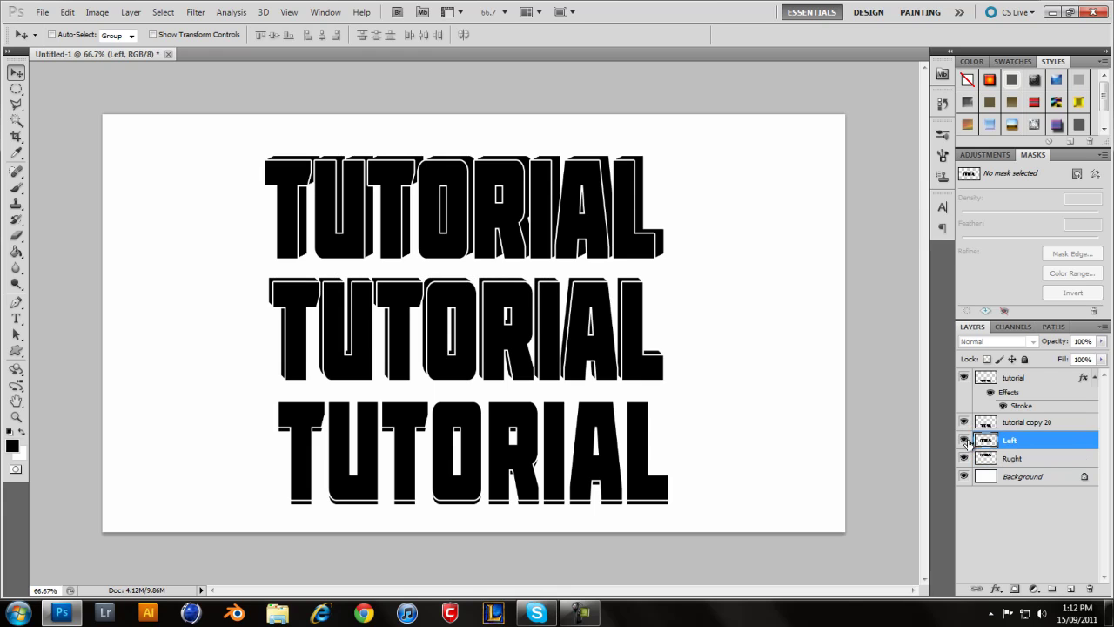
left_click(965, 441)
left_click(965, 440)
left_click(964, 441)
- Merge tutorial copy 20 into tutorial with Ctrl+E, then select tutorial, Left and Rught together
left_click(1023, 425)
left_click(1017, 379, "shift")
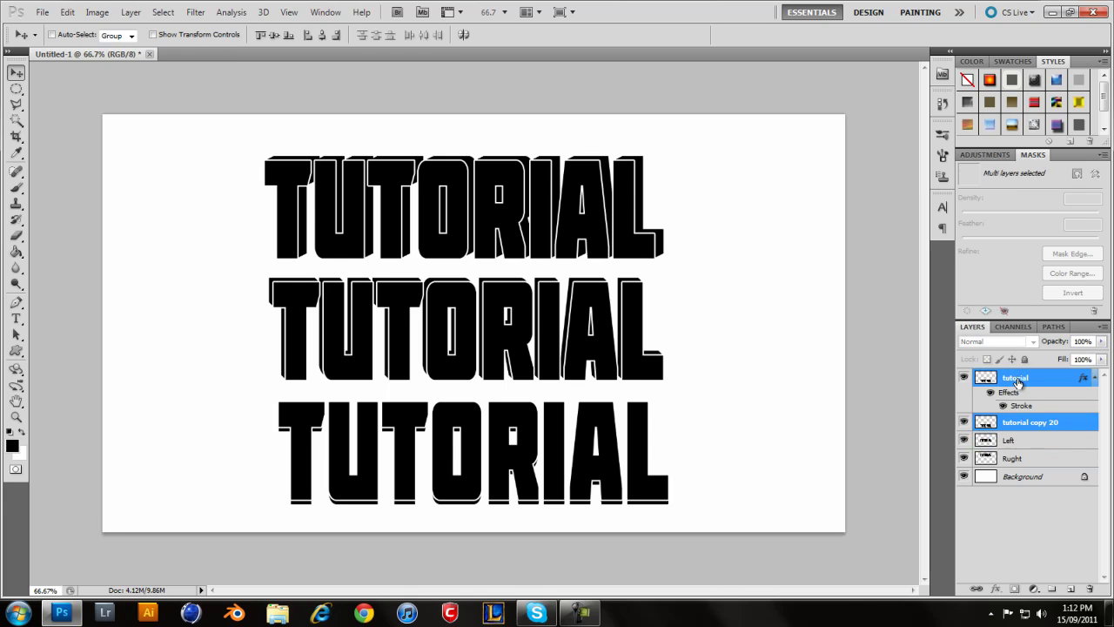
key("ctrl+e")
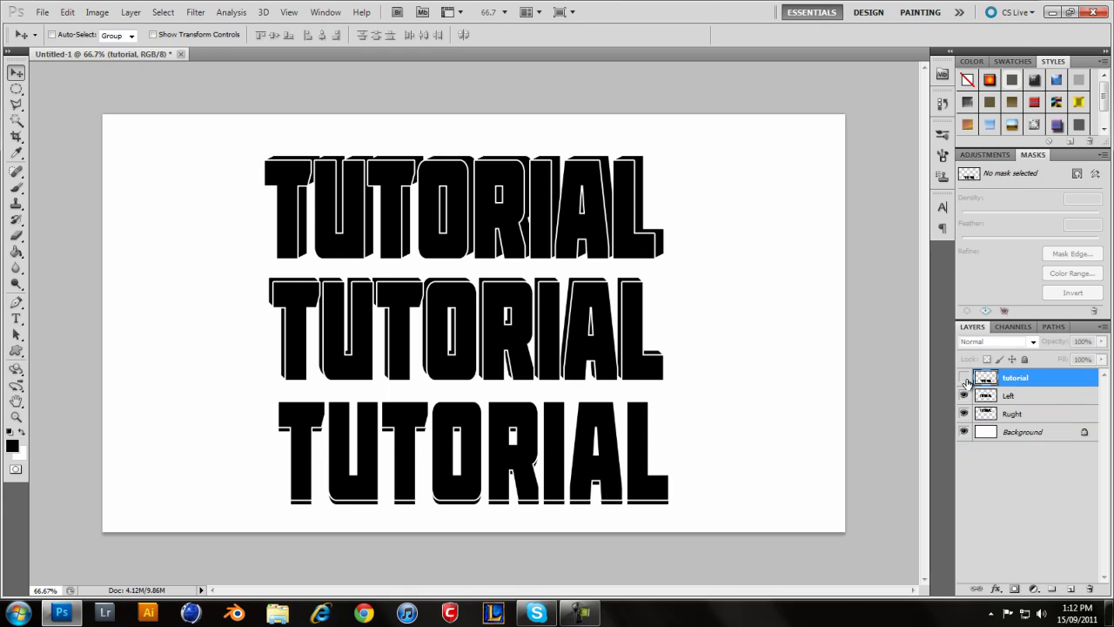
left_click(964, 378)
left_click(964, 378)
left_click(965, 377)
left_click(964, 377)
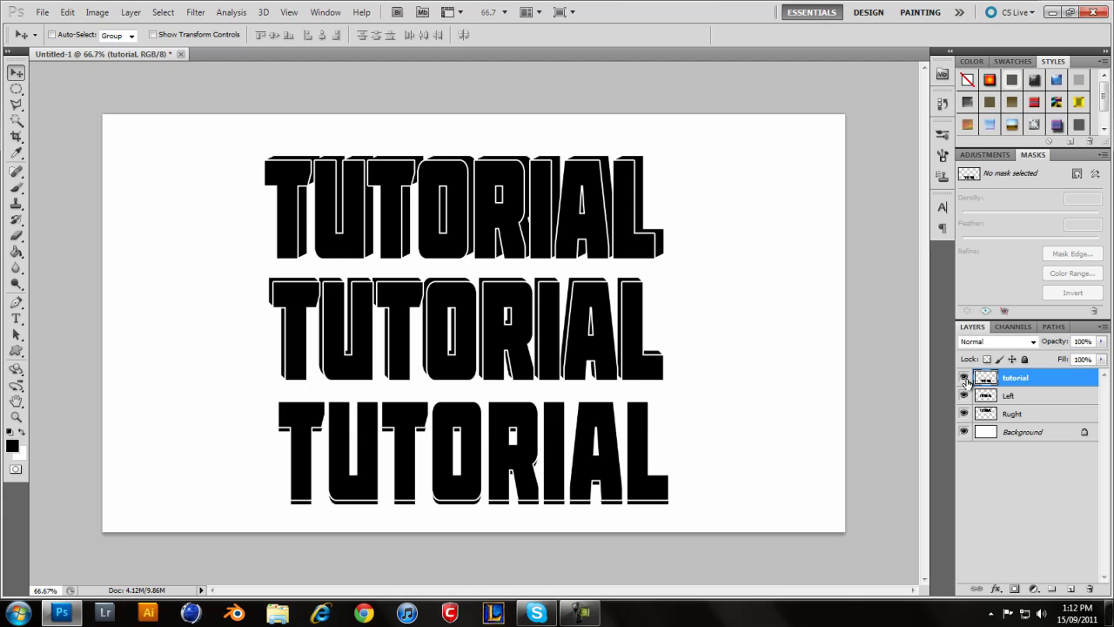
left_click(1014, 416, "shift")
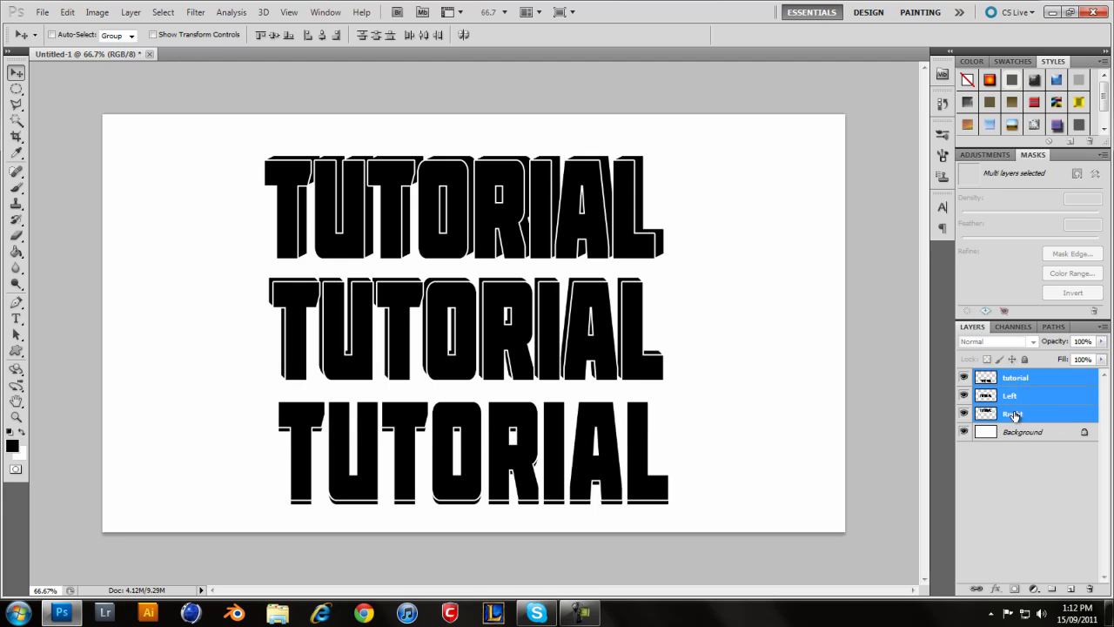
- Delete the three TUTORIAL layers and type HONORED ARTS in 200 pt black Molot near the top
left_click_drag(1014, 415, 1090, 589)
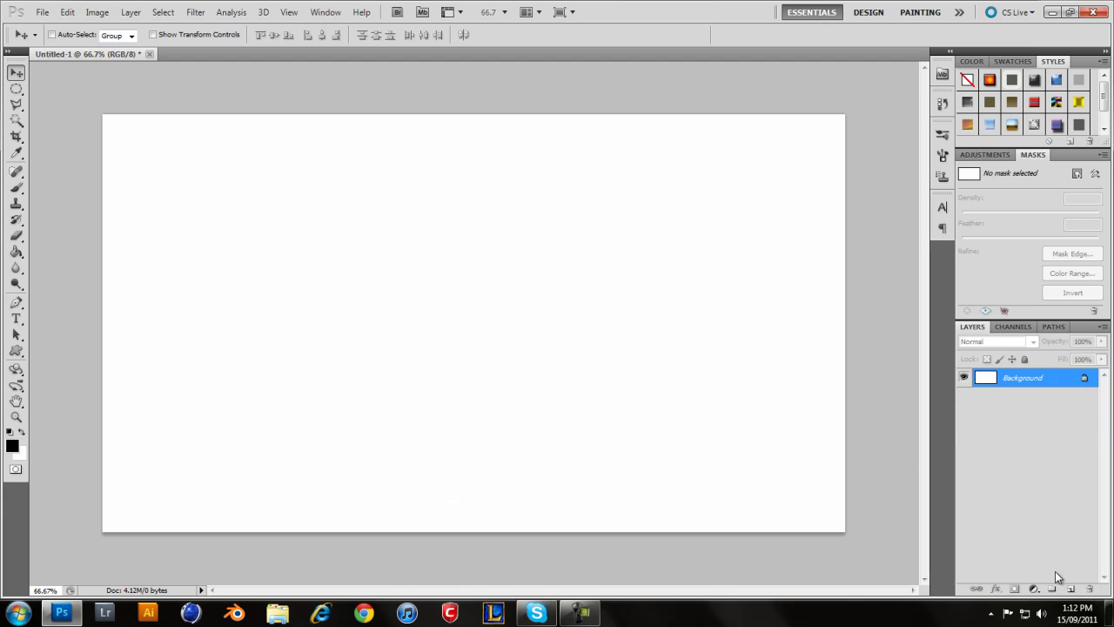
left_click(16, 318)
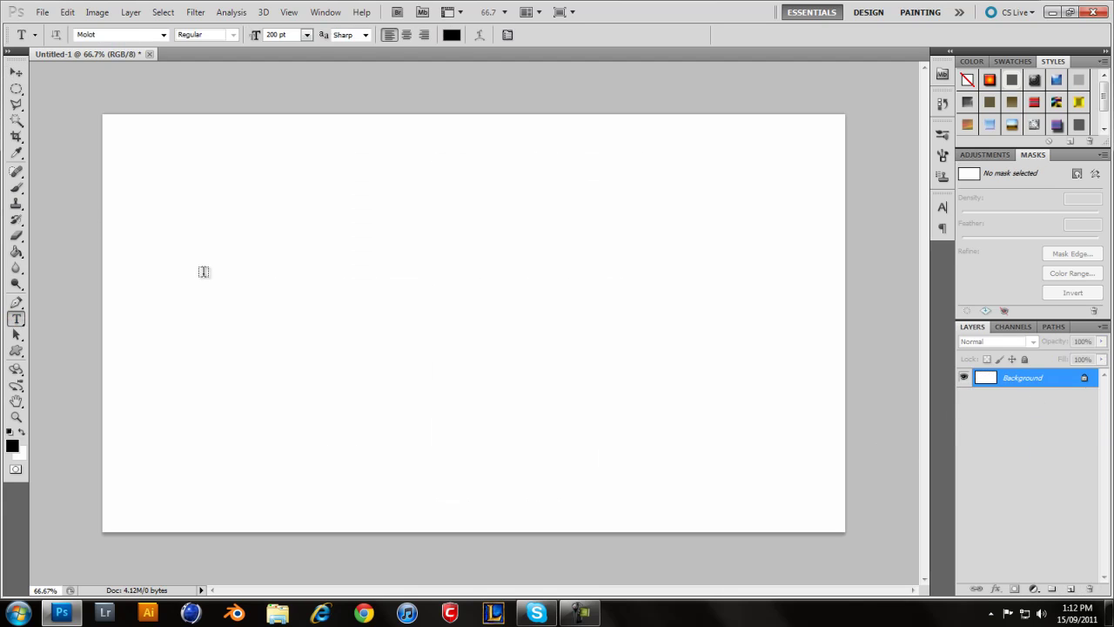
left_click(204, 271)
type("TUT")
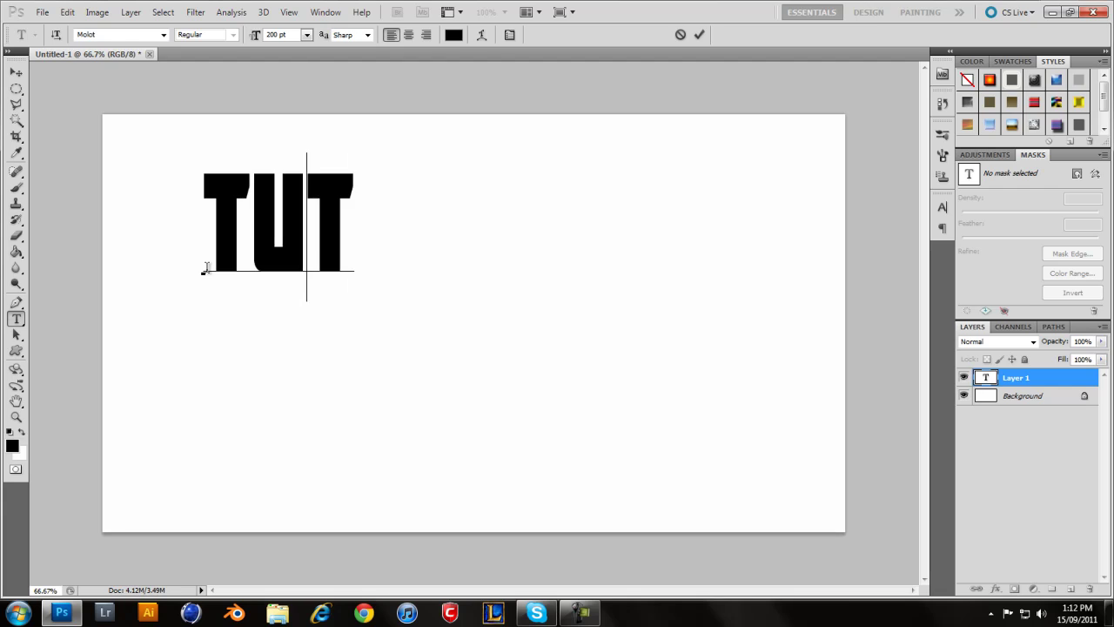
key("BackSpace")
key("BackSpace")
key("BackSpace")
type("HONO")
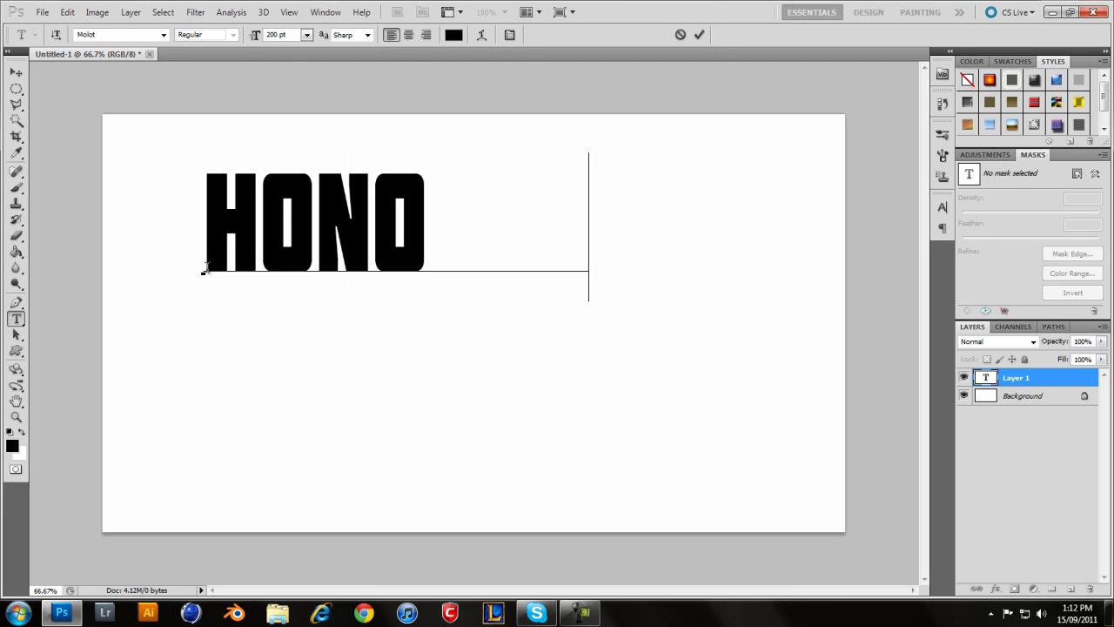
type("RED ARTS")
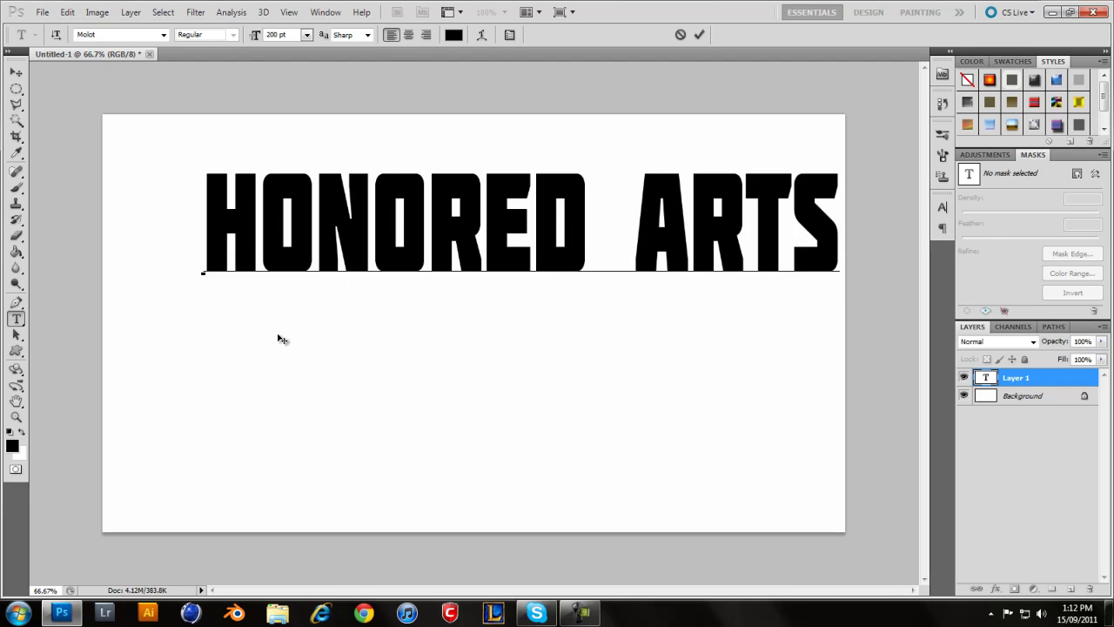
left_click_drag(281, 338, 239, 334)
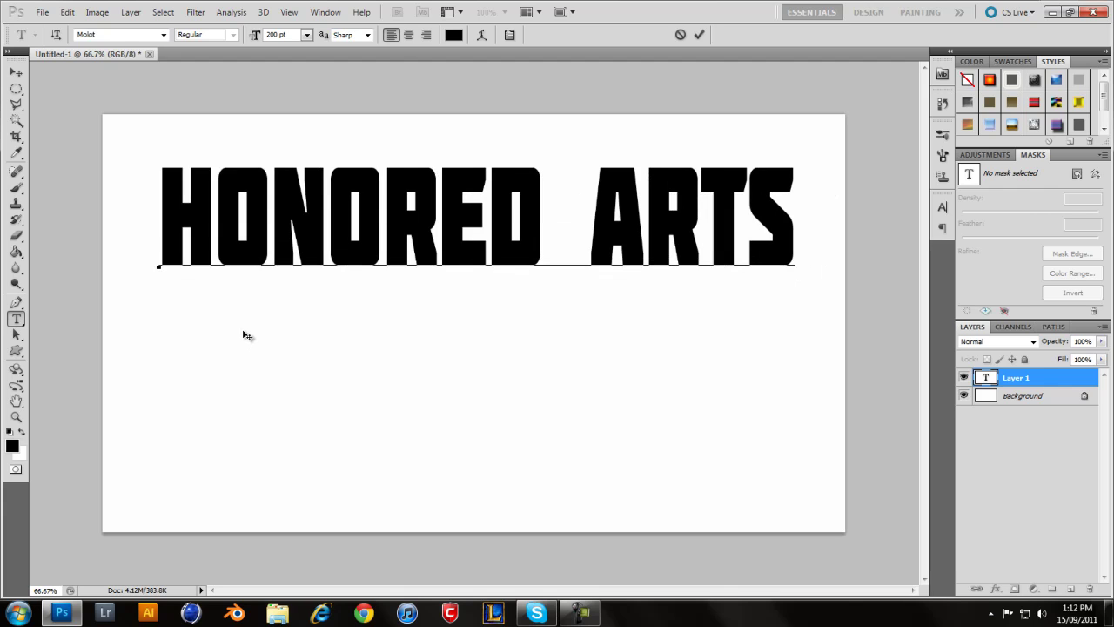
key("ctrl+Return")
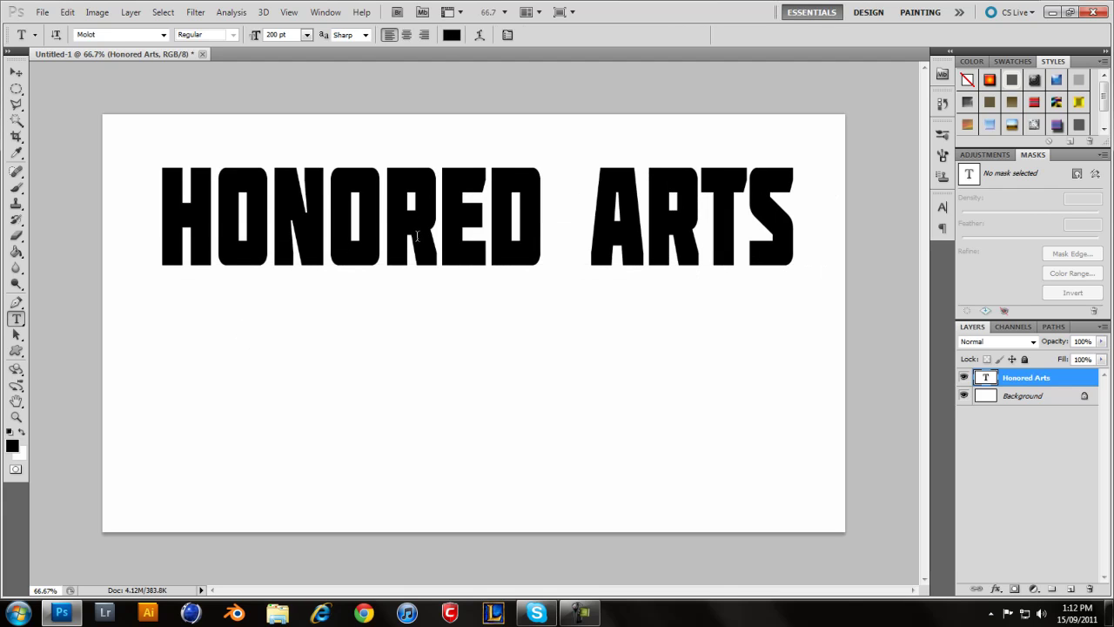
left_click(417, 235)
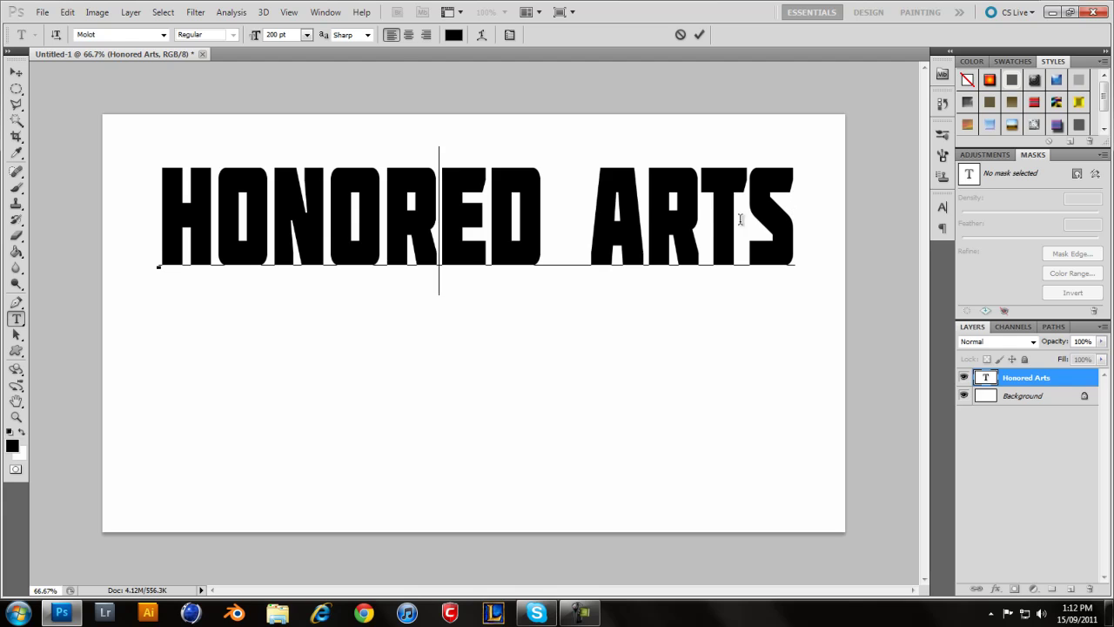
key("ctrl+Return")
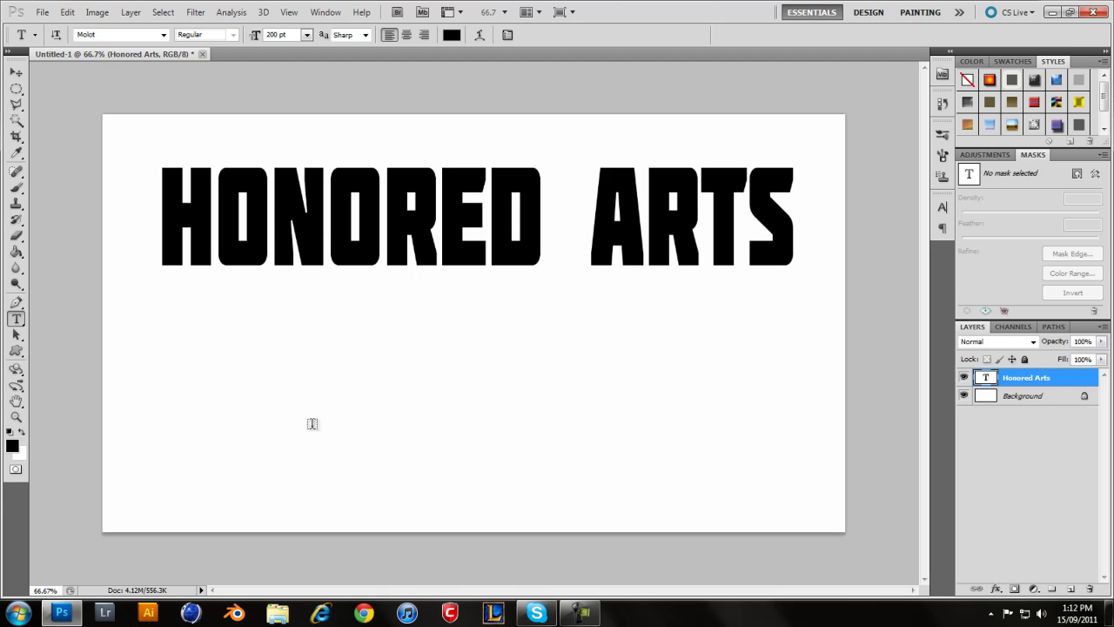
- Type 'Honored Arts' below the block line, set it in Brush Script Std, and position it
left_click(268, 409)
type("Honored A")
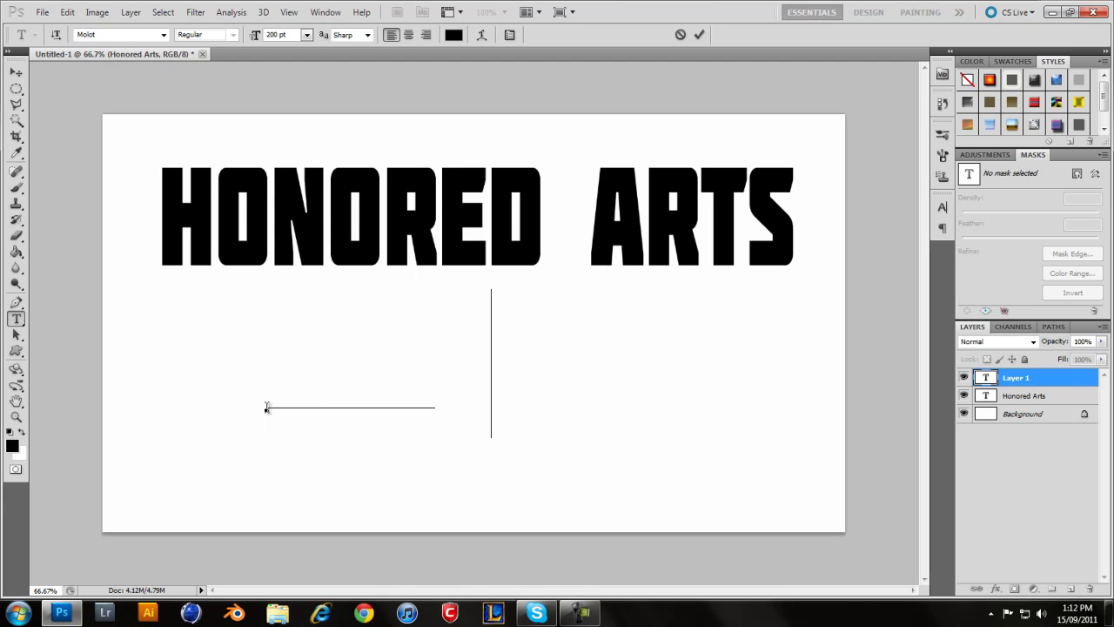
type("rts")
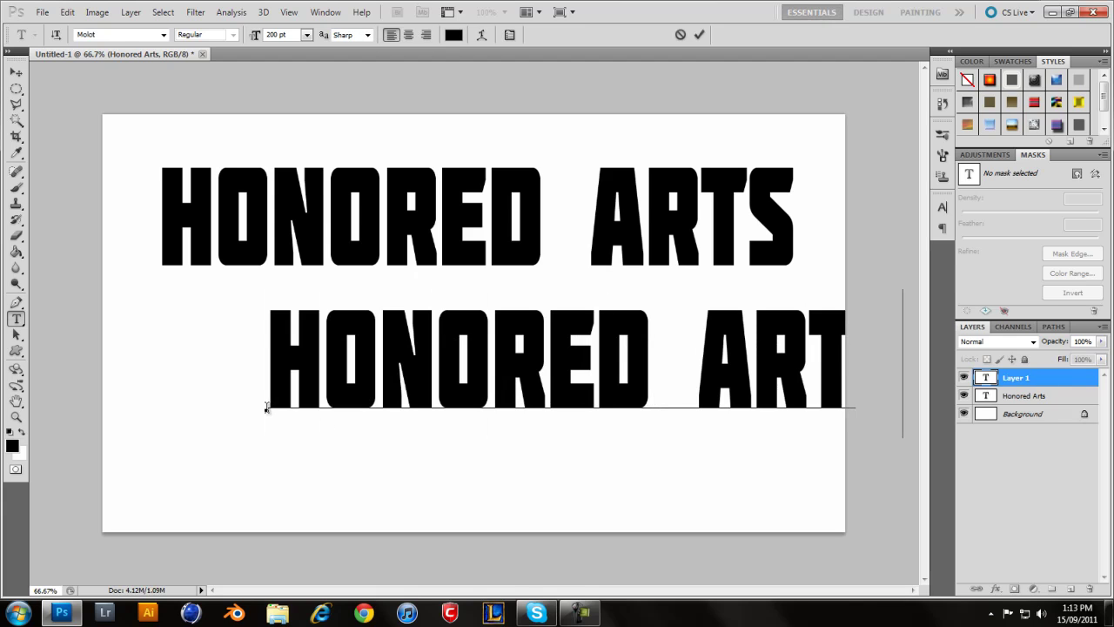
left_click_drag(423, 478, 314, 500)
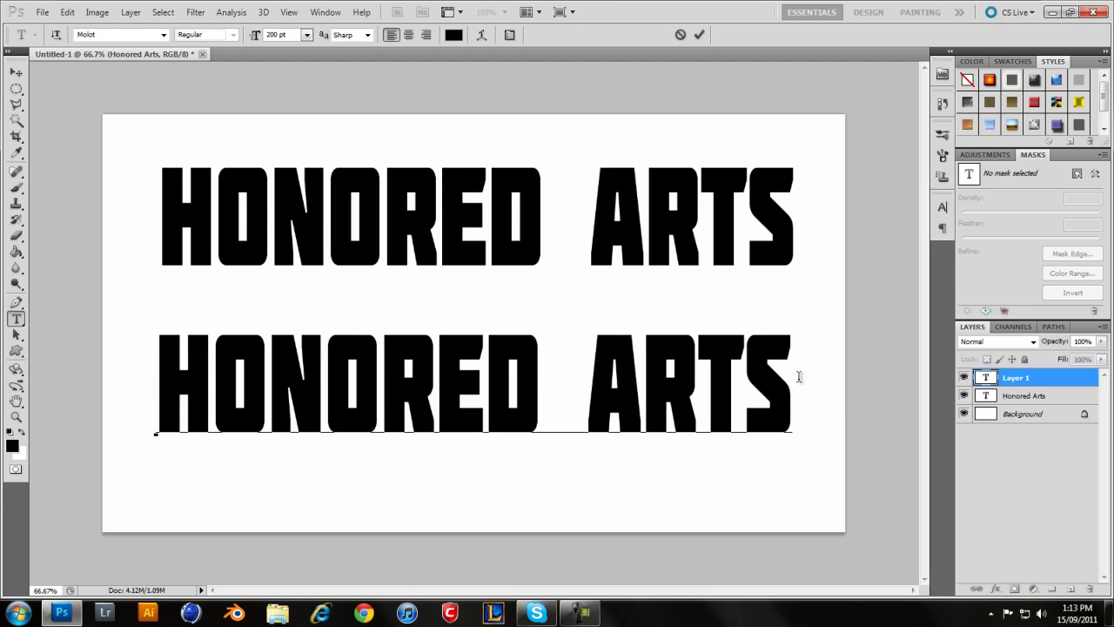
left_click_drag(799, 376, 52, 310)
left_click(163, 35)
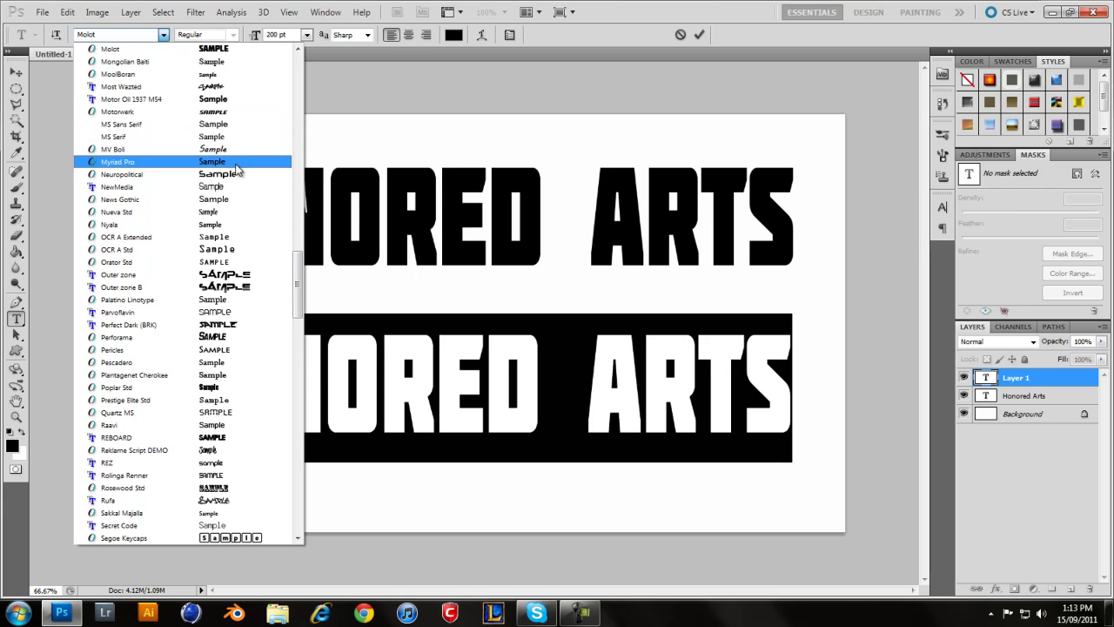
left_click_drag(301, 293, 293, 124)
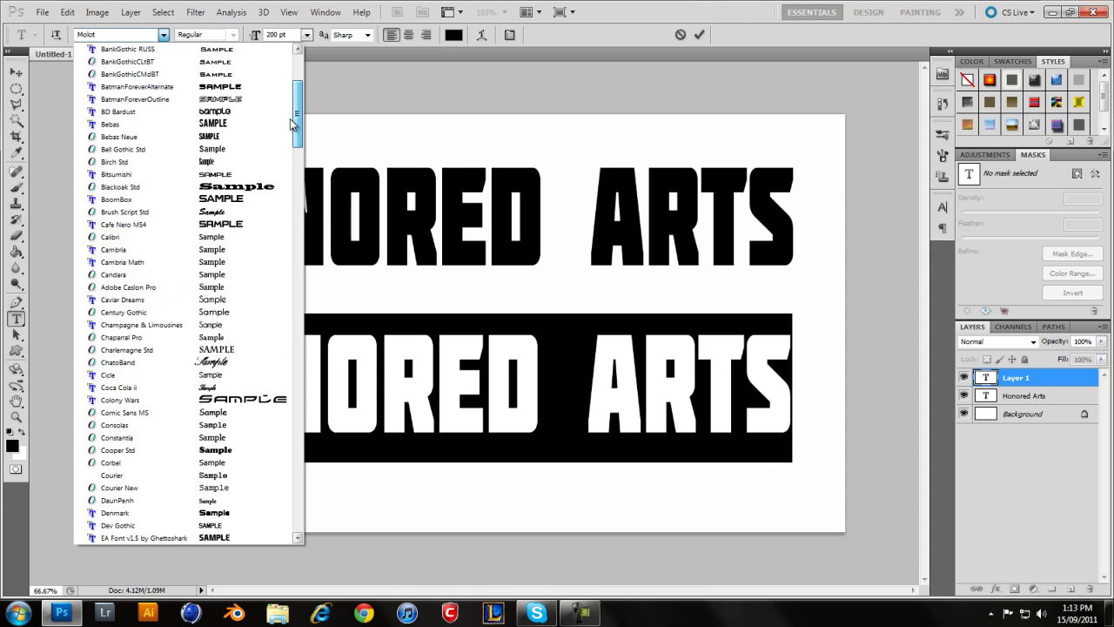
left_click(232, 214)
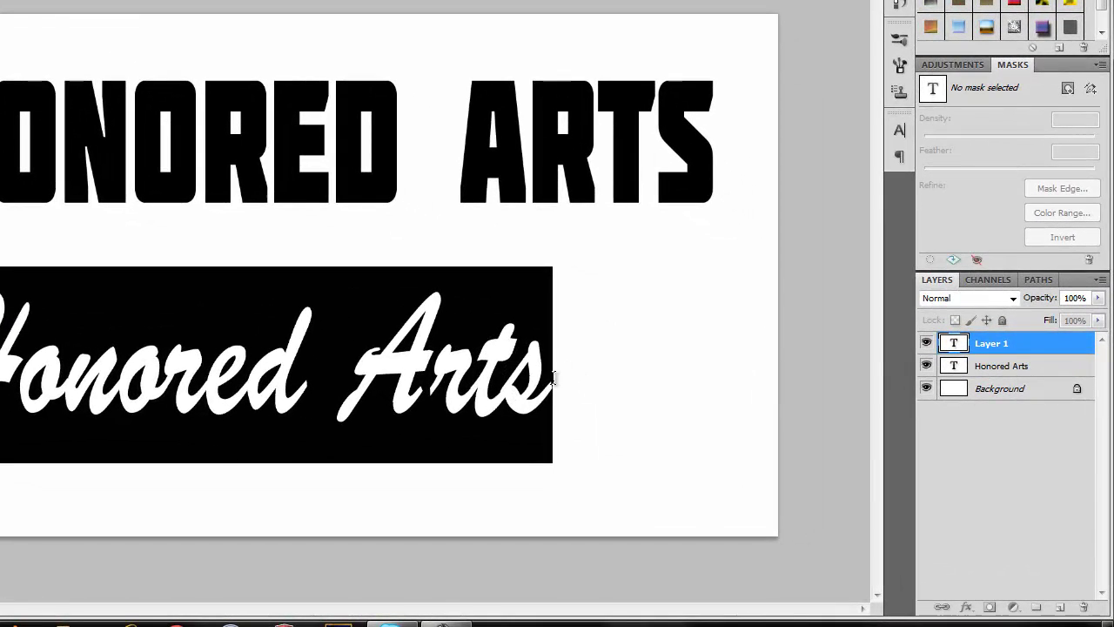
left_click(554, 377)
mouse_move(386, 503)
left_mouse_down()
mouse_move(444, 492)
mouse_move(453, 517)
left_mouse_up()
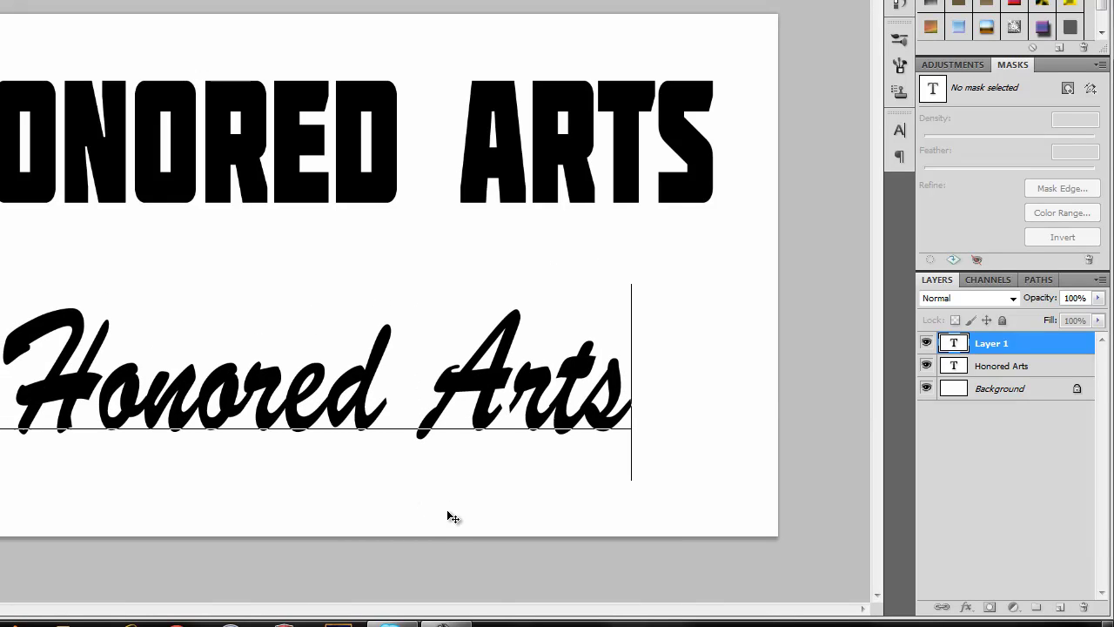
key("ctrl+Return")
- Apply Rasterize Type to the block Honored Arts layer
left_click(1021, 370)
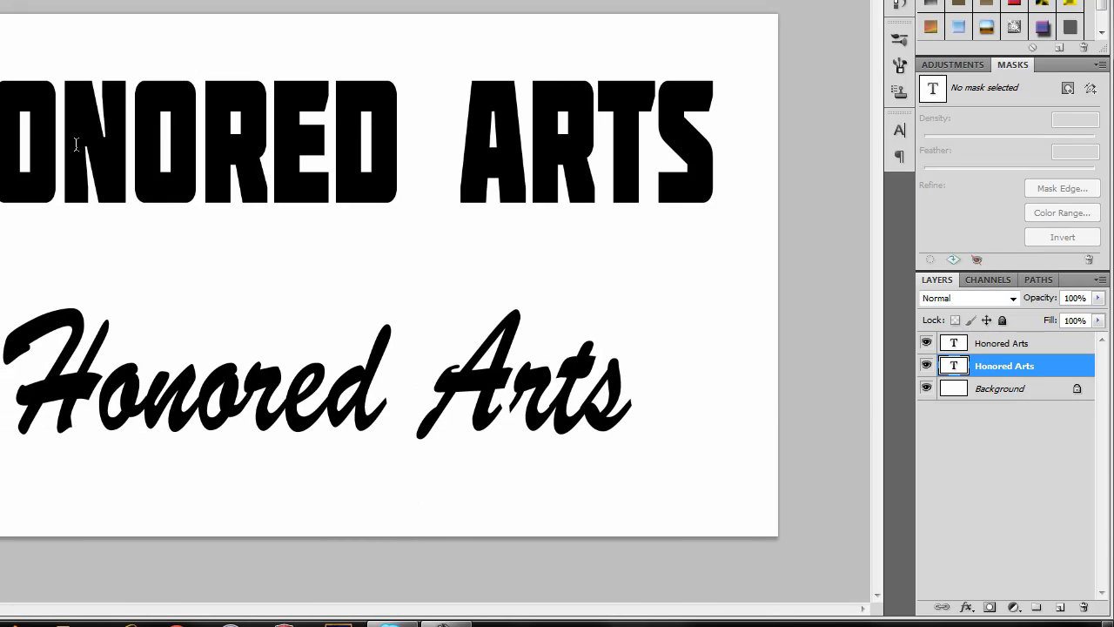
right_click(1001, 366)
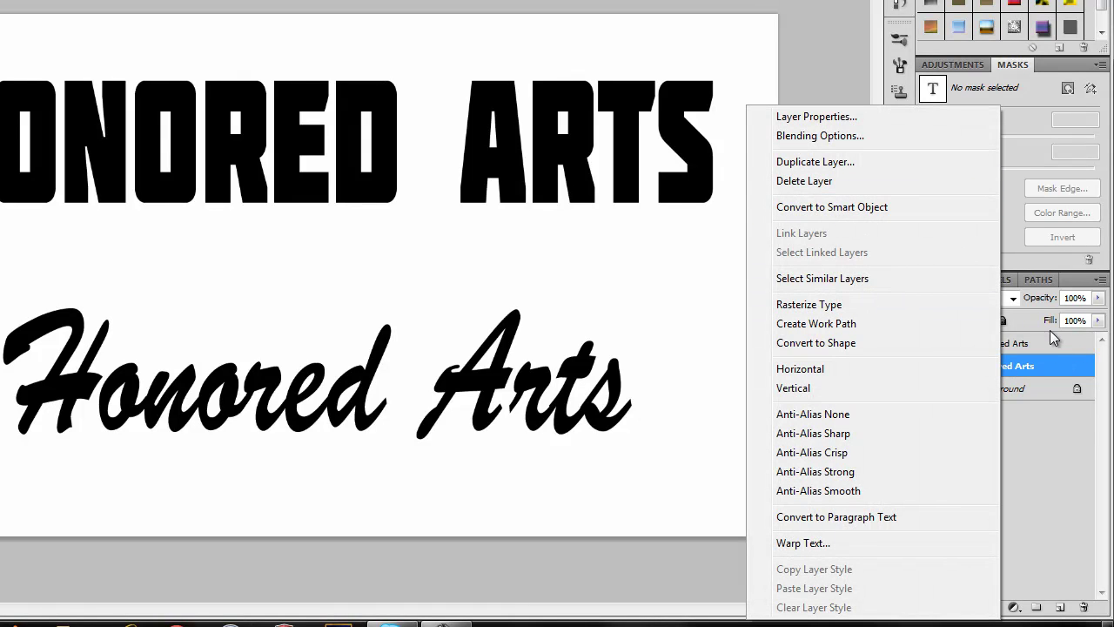
left_click(1029, 365)
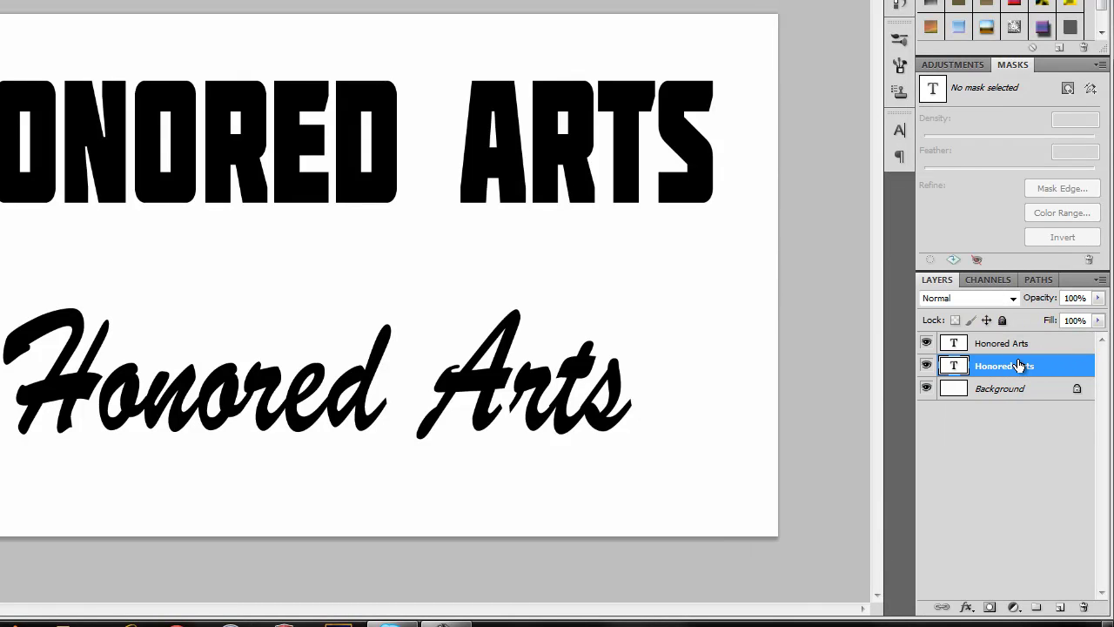
right_click(993, 369)
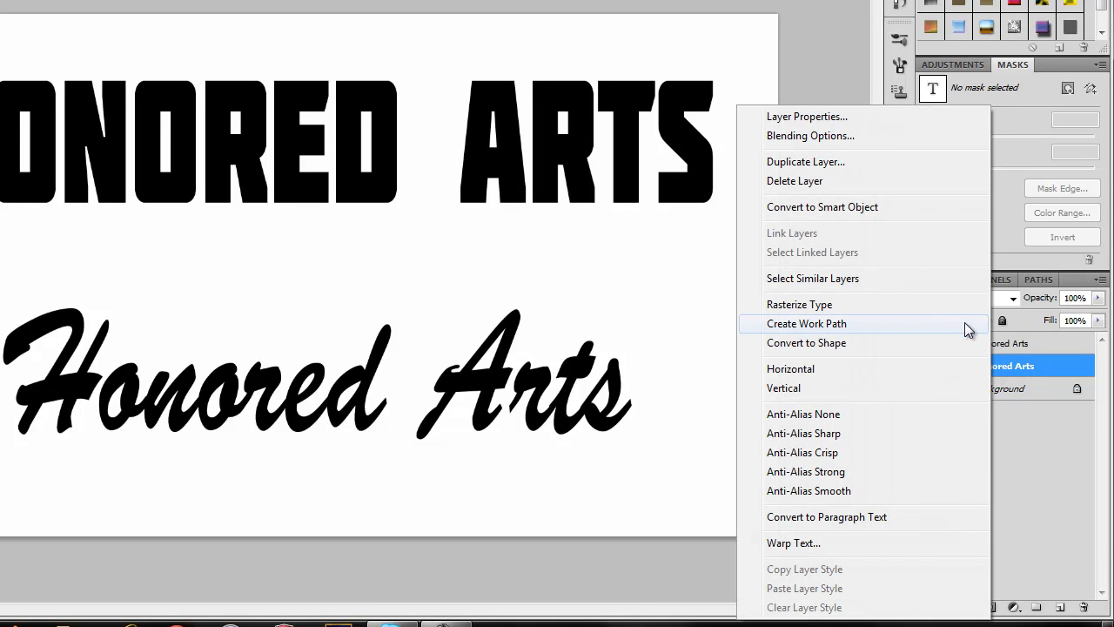
left_click(820, 306)
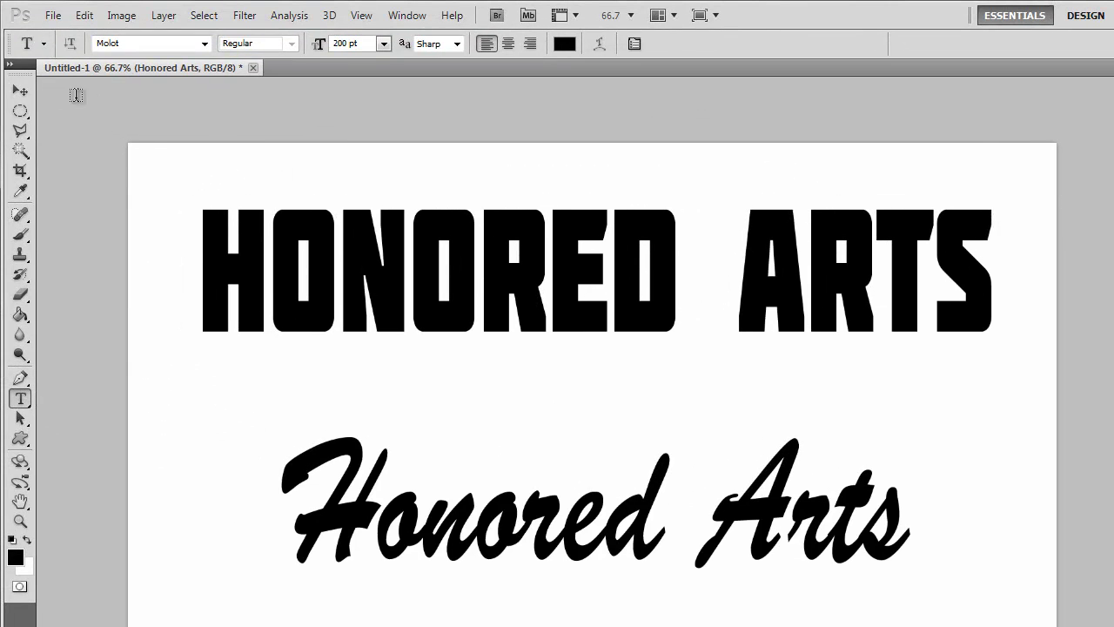
- With the Move tool, repeatedly duplicate the block text using Alt+Left and Alt+Up, offsetting each copy up-left
left_click(20, 92)
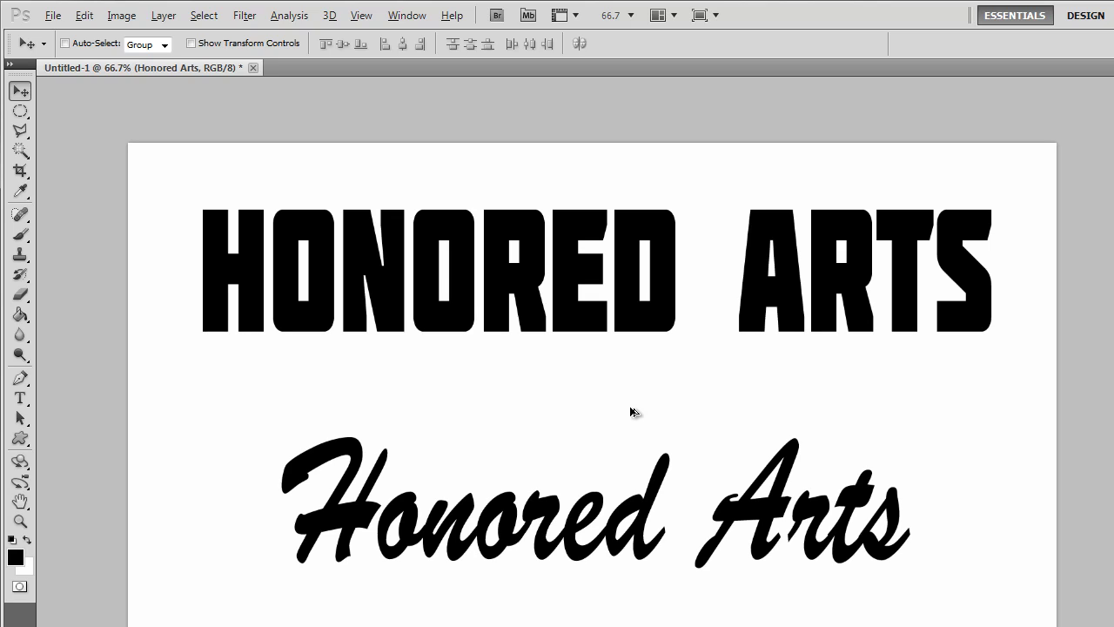
key("alt+Left")
key("alt+Up")
key("alt+Left")
key("alt+Up")
key("alt+Left")
key("alt+Up")
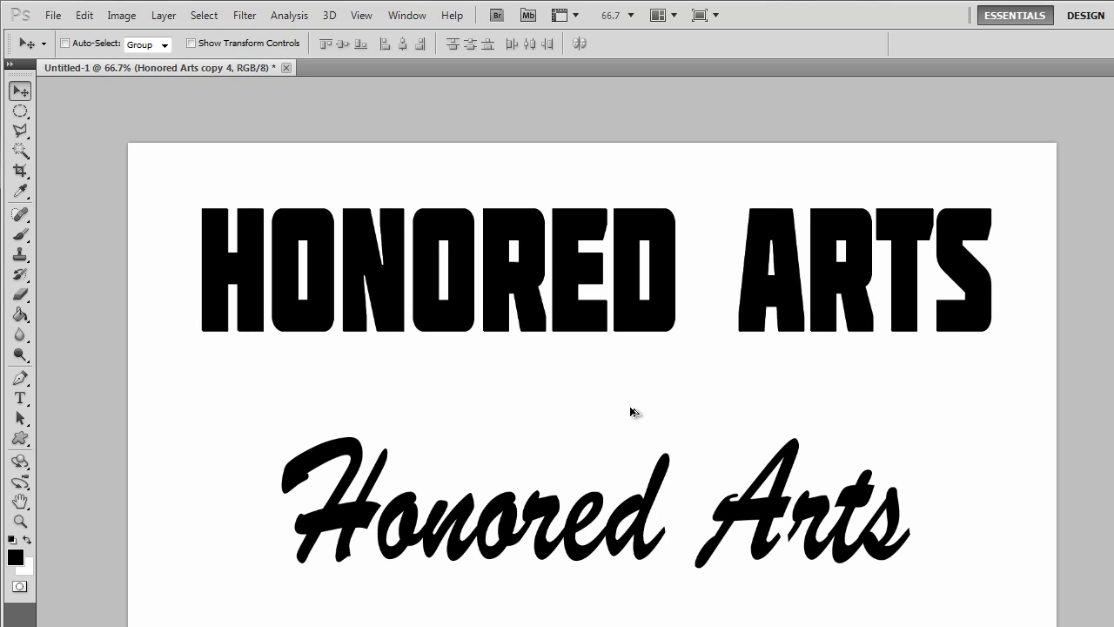
key("alt+Left")
key("alt+Up")
key("alt+Left")
key("alt+Up")
key("alt+Left")
key("alt+Up")
key("alt+Left")
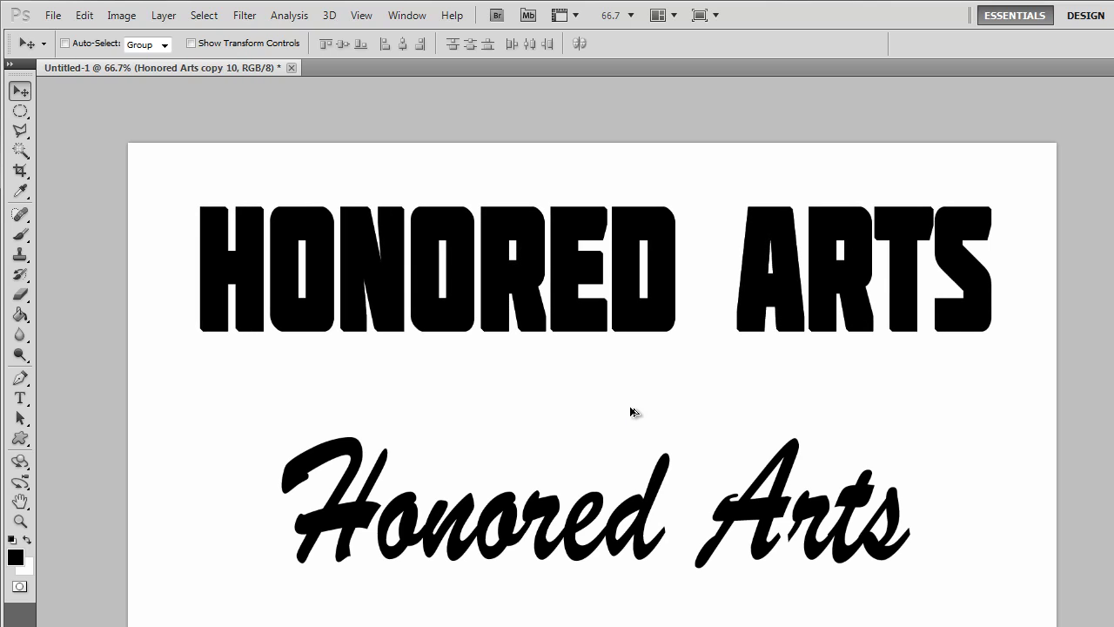
key("alt+Left")
key("alt+Up")
key("alt+Left")
key("alt+Up")
key("alt+Left")
key("alt+Up")
key("alt+Left")
key("alt+Up")
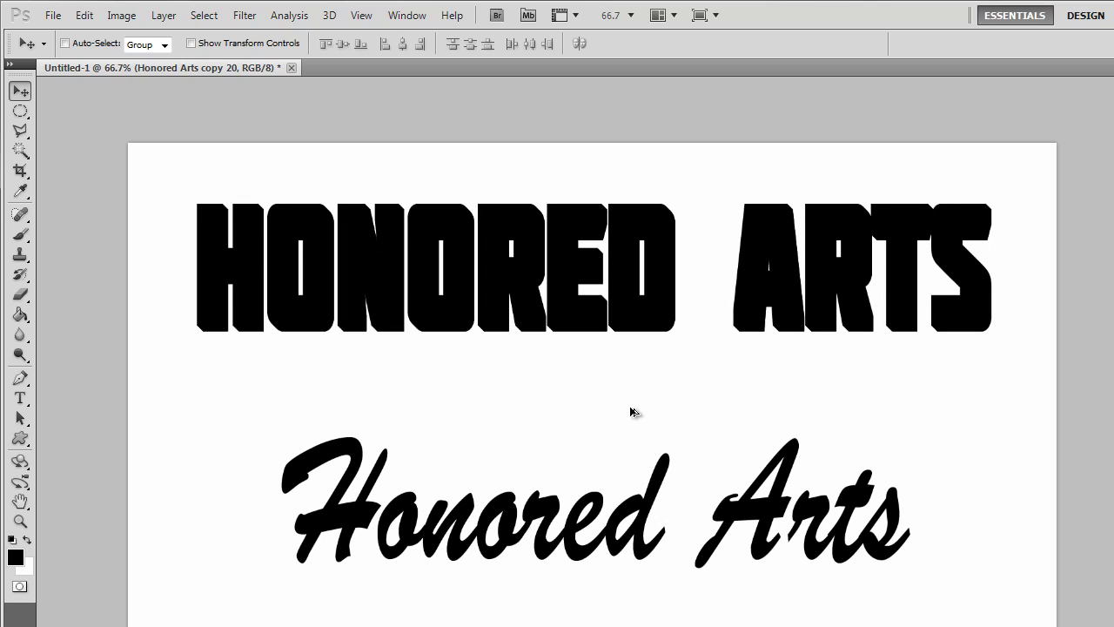
key("alt+Left")
key("alt+Up")
key("alt+Left")
key("alt+Up")
key("alt+Left")
key("alt+Up")
key("alt+Left")
key("alt+Up")
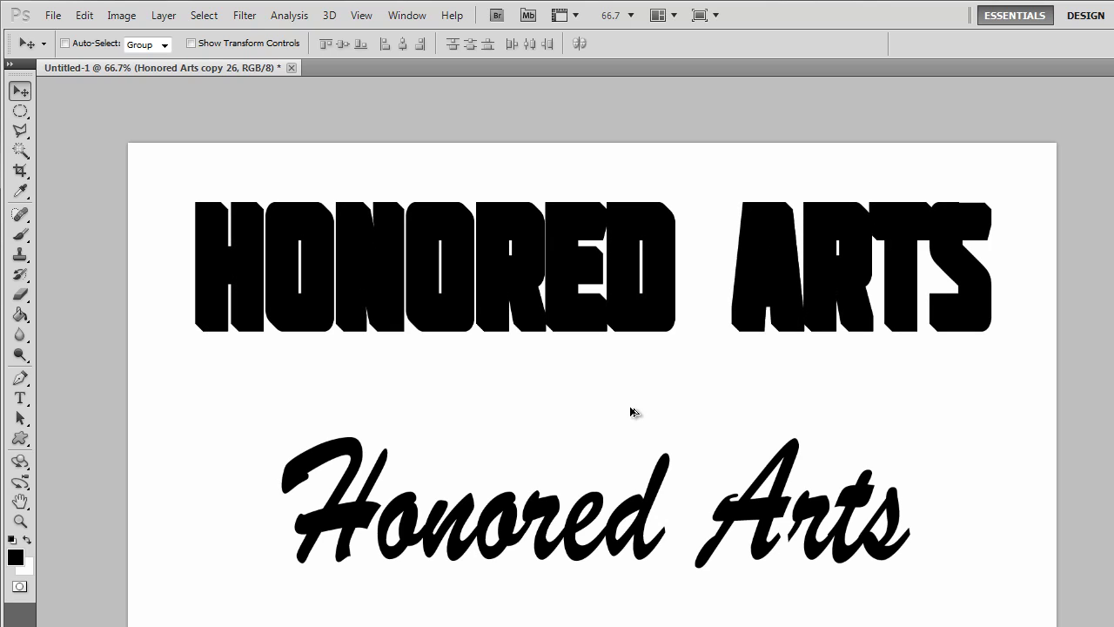
key("alt+Left")
key("alt+Up")
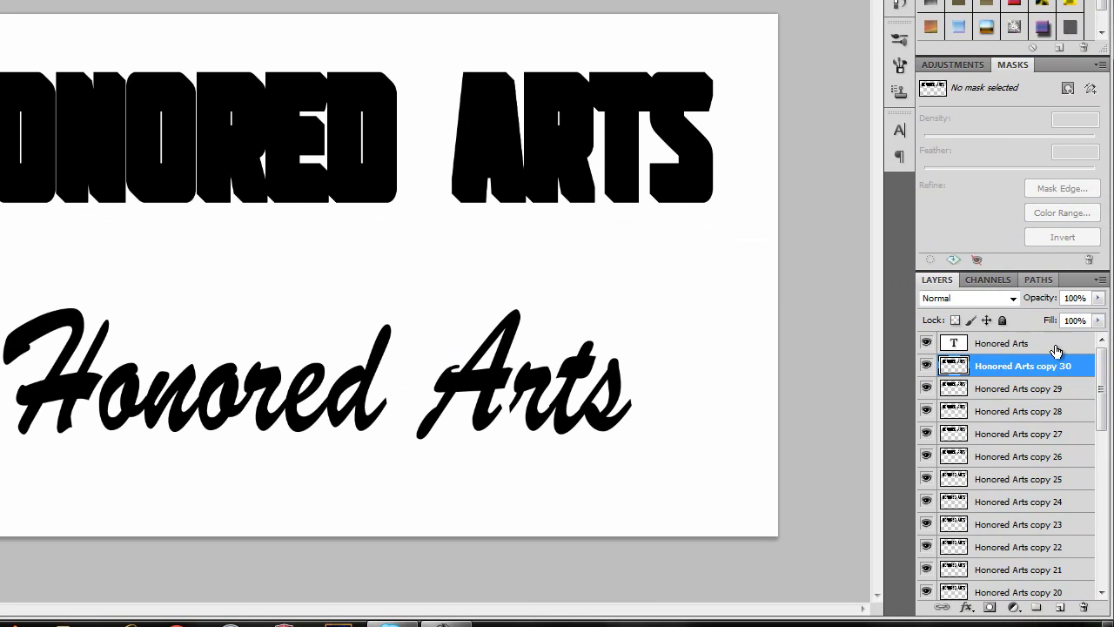
- Select Honored Arts copy through Honored Arts copy 30 and merge them with Ctrl+E
left_click_drag(1102, 418, 1102, 372)
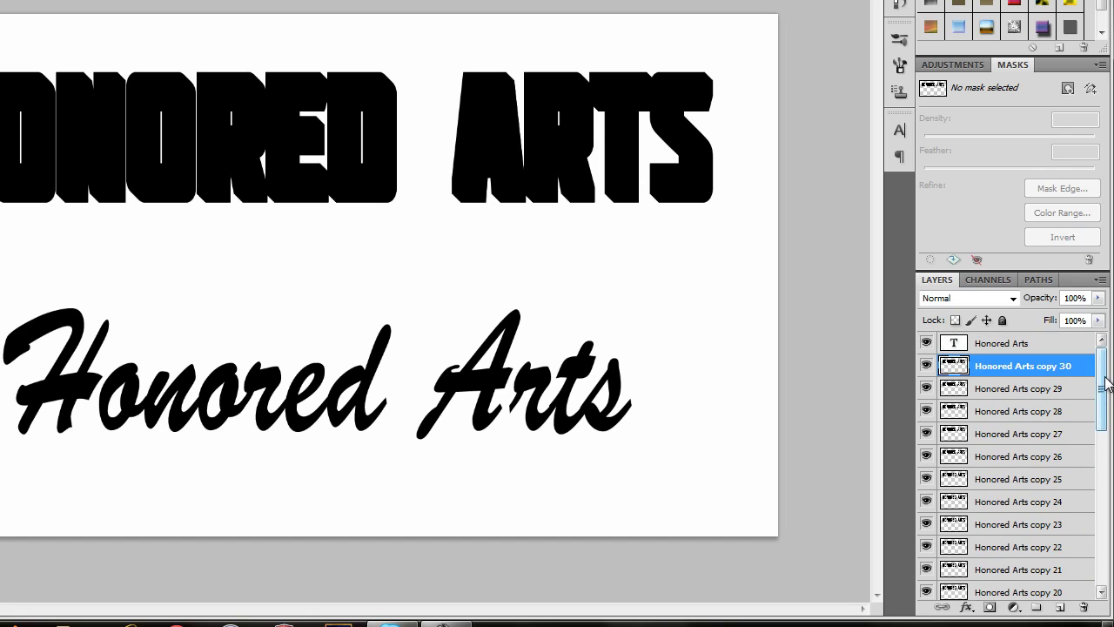
left_click_drag(1107, 383, 1107, 598)
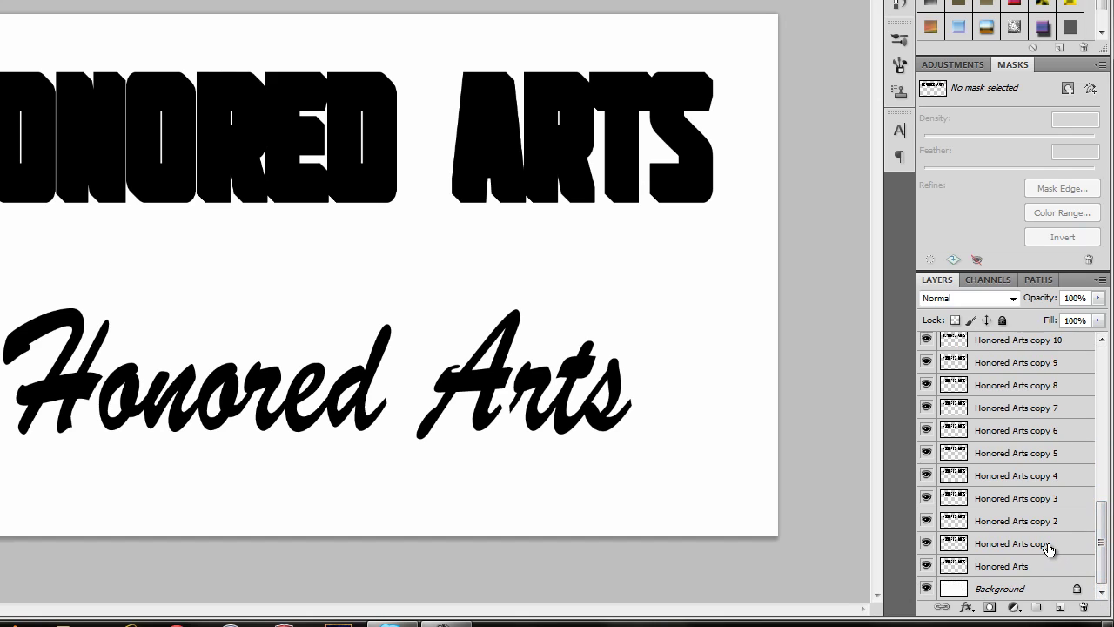
left_click(1049, 545, "shift")
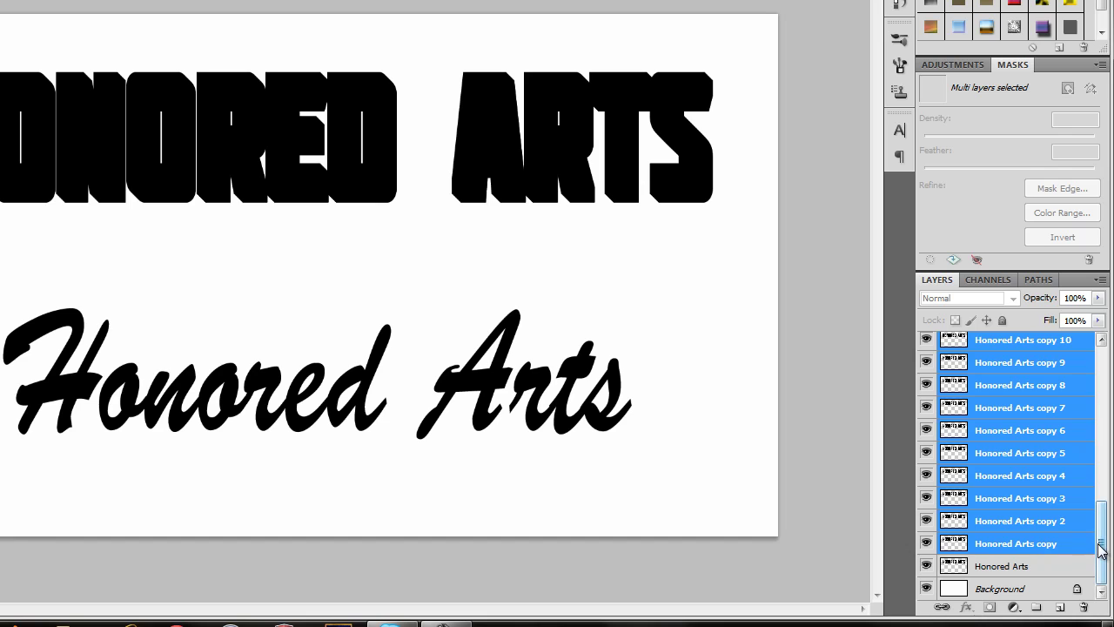
mouse_move(1101, 548)
left_mouse_down()
mouse_move(1094, 373)
mouse_move(1095, 558)
left_mouse_up()
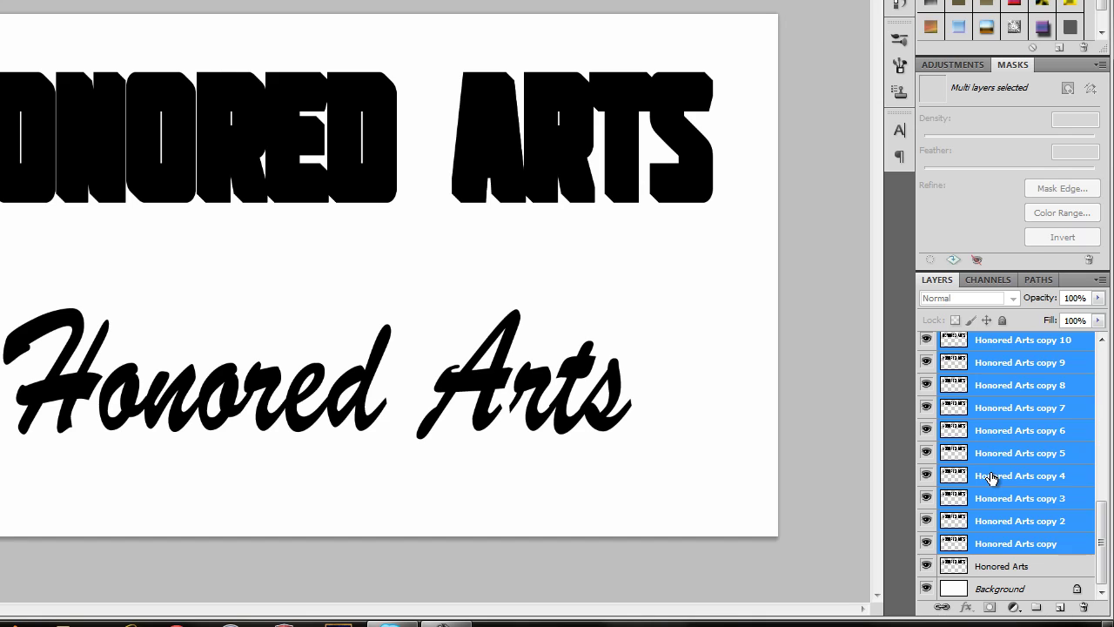
key("ctrl+e")
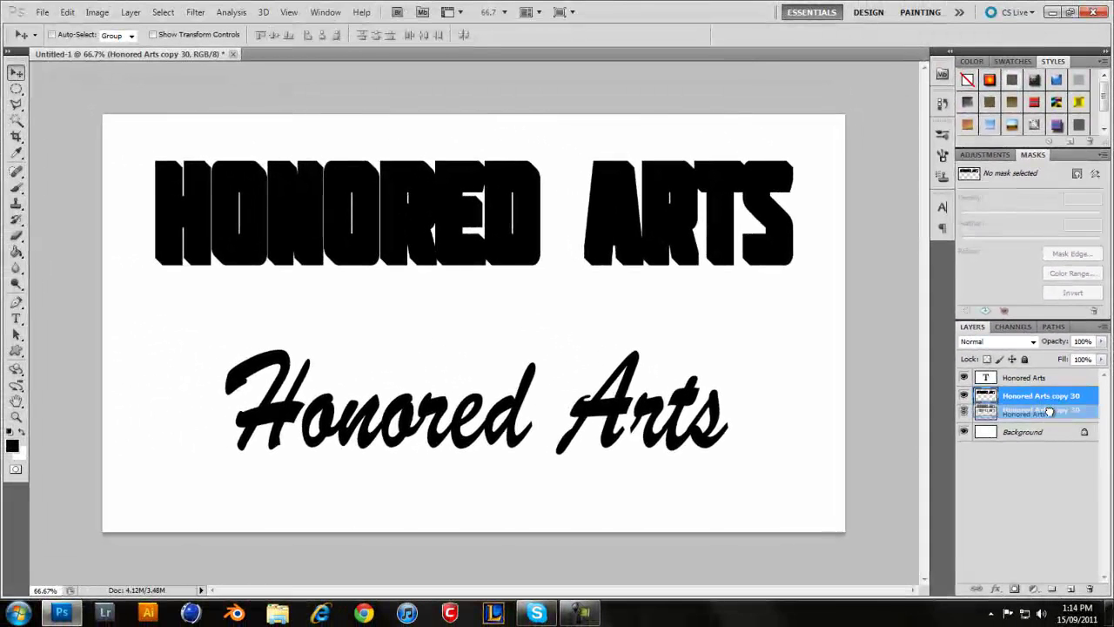
- Move Honored Arts copy 30 beneath the rasterized Honored Arts layer, then select Honored Arts
left_click_drag(1033, 369, 1049, 416)
left_click(1035, 398)
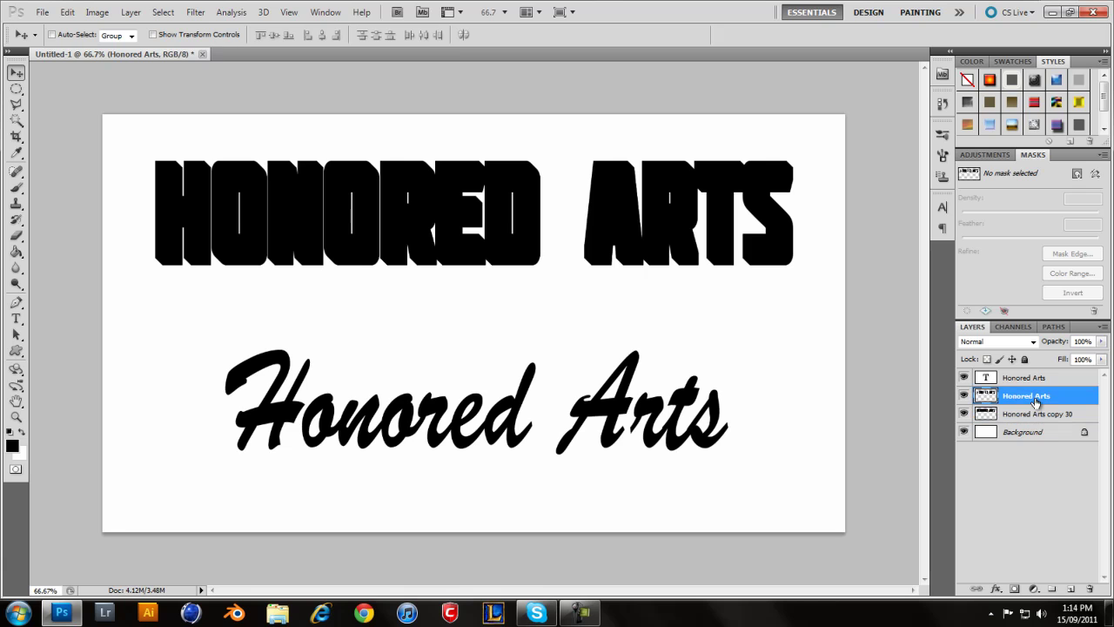
left_click(1032, 415)
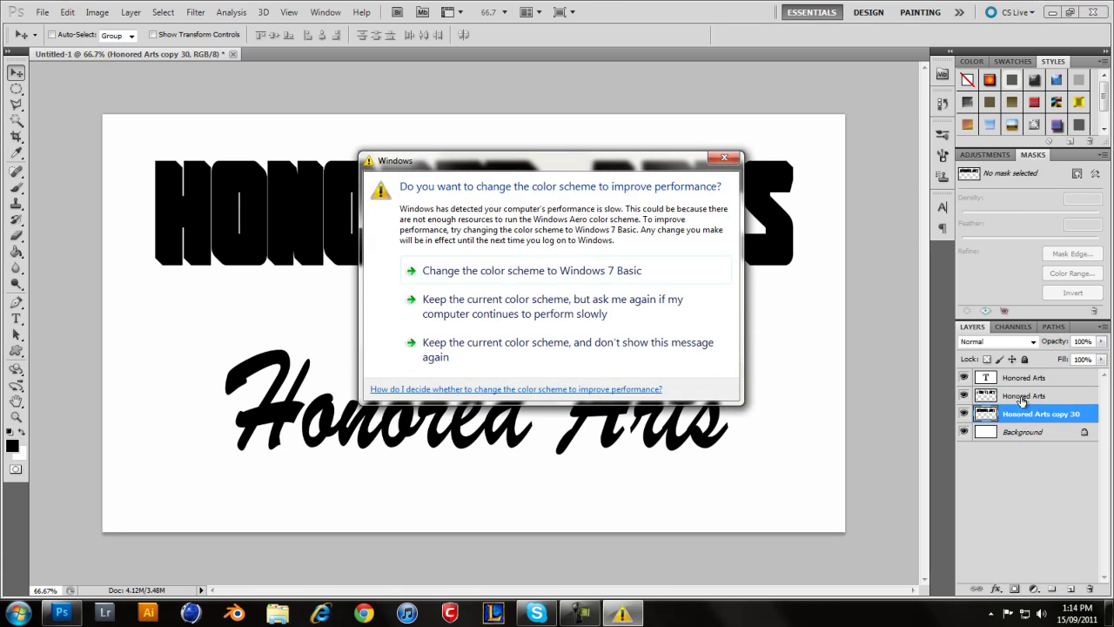
left_click(716, 162)
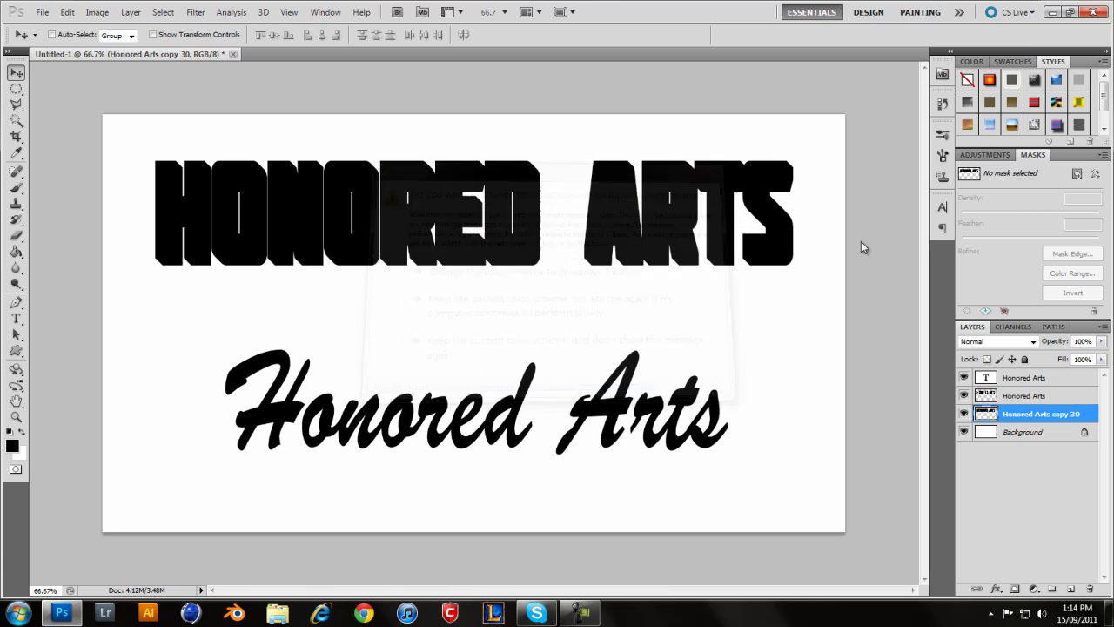
left_click(1024, 397)
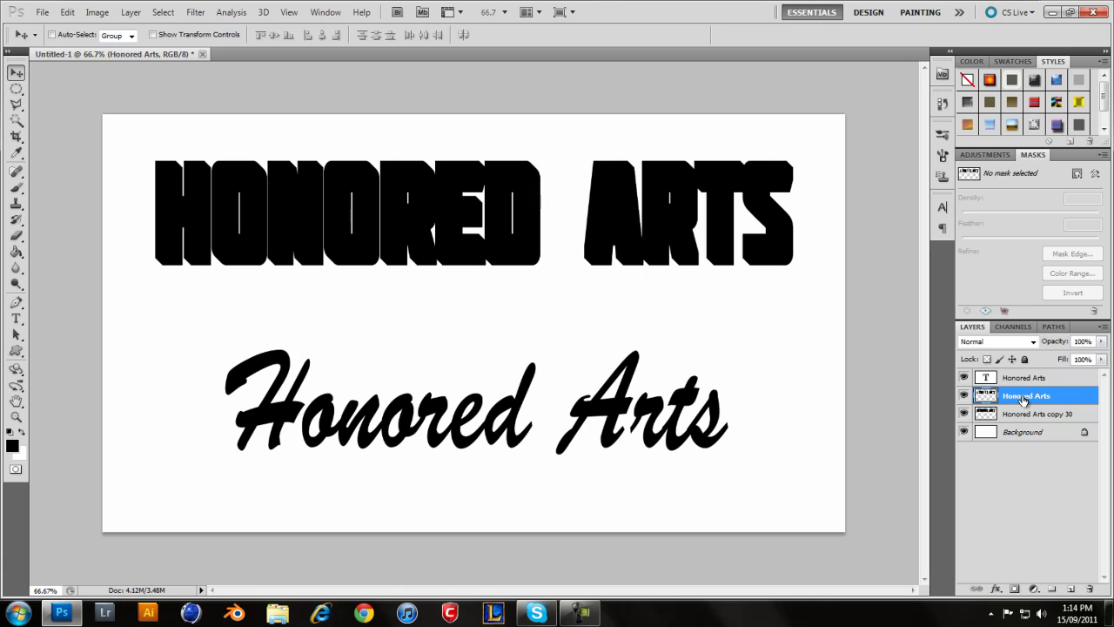
- Add a Stroke layer style with white colour to the block Honored Arts layer
right_click(1024, 398)
key("Escape")
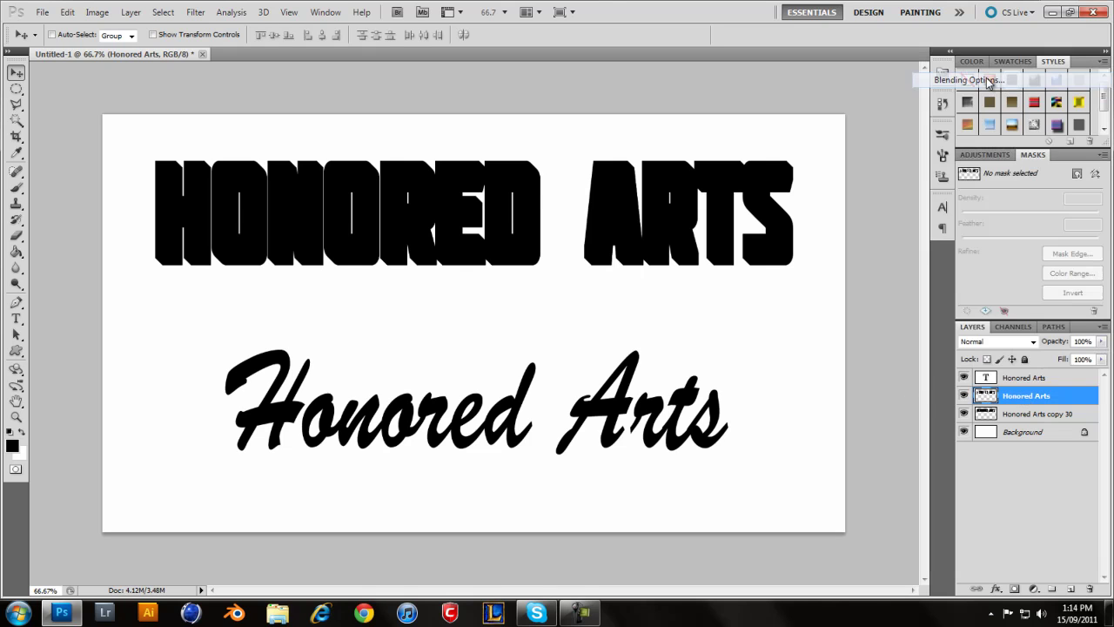
key("h")
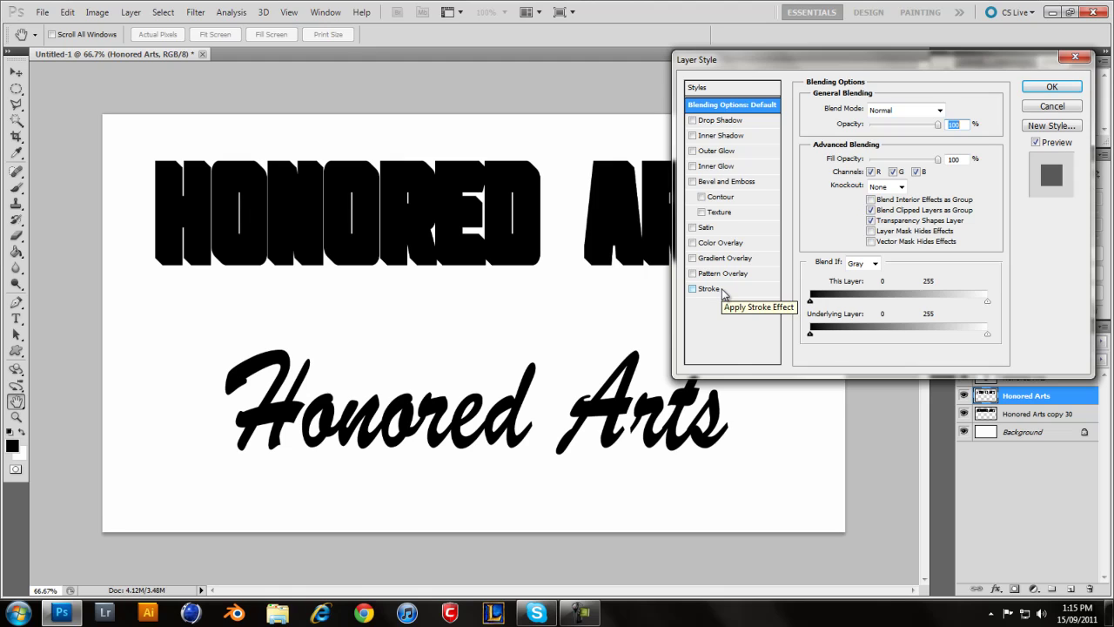
left_click(721, 294)
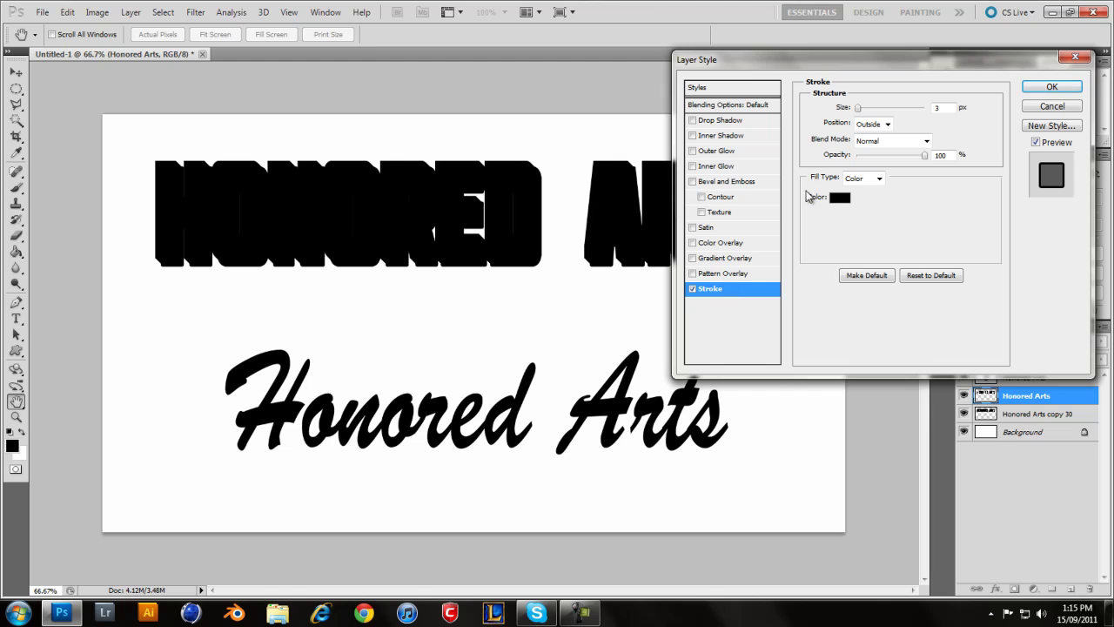
left_click(840, 197)
left_click_drag(853, 257, 584, 182)
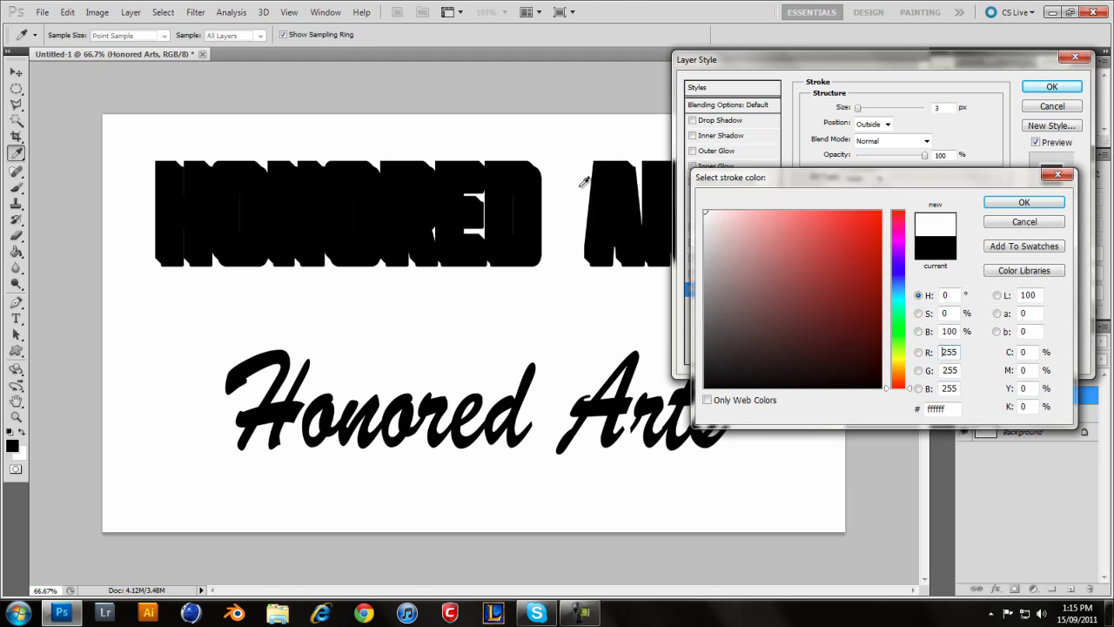
left_click(1022, 202)
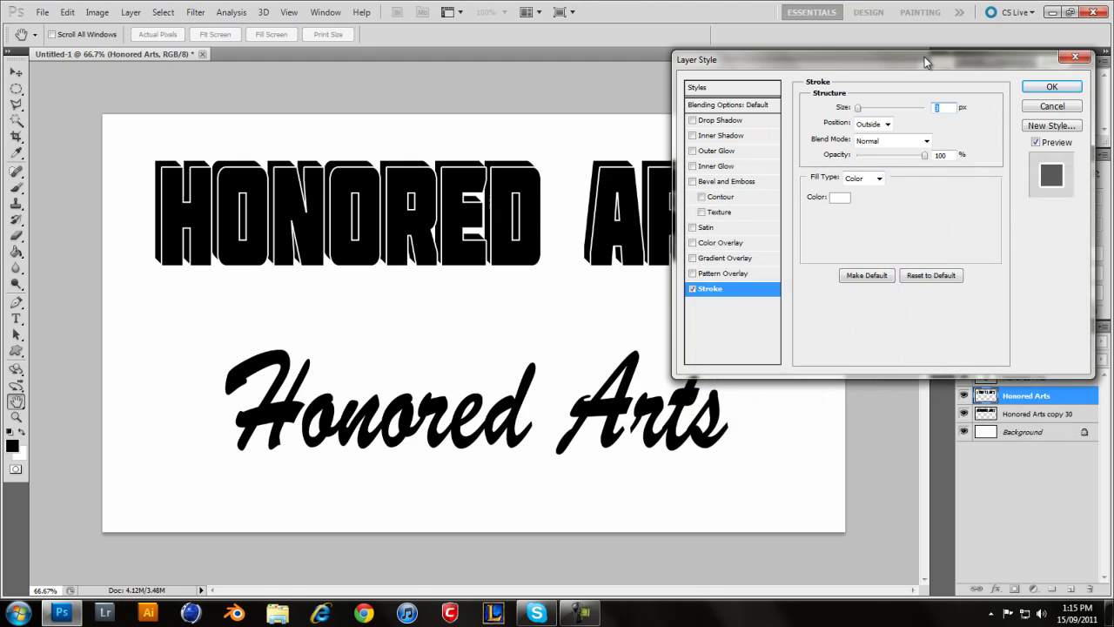
- Set the outside stroke size to 2 px and apply the layer style
left_click_drag(924, 57, 597, 285)
mouse_move(470, 355)
left_mouse_down()
mouse_move(473, 262)
mouse_move(621, 255)
left_mouse_up()
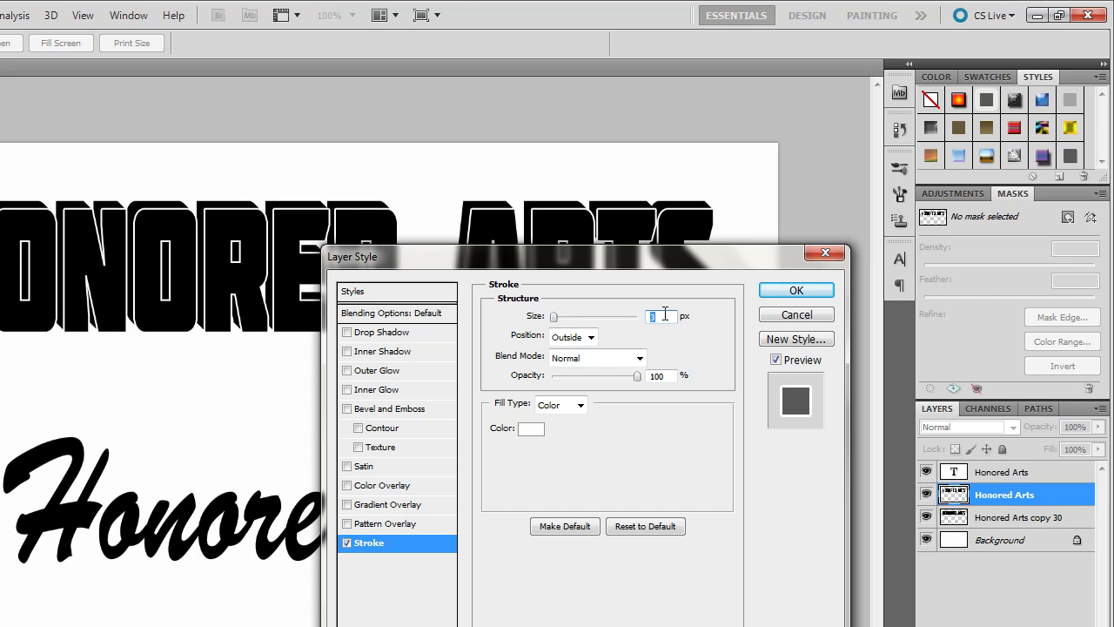
type("1")
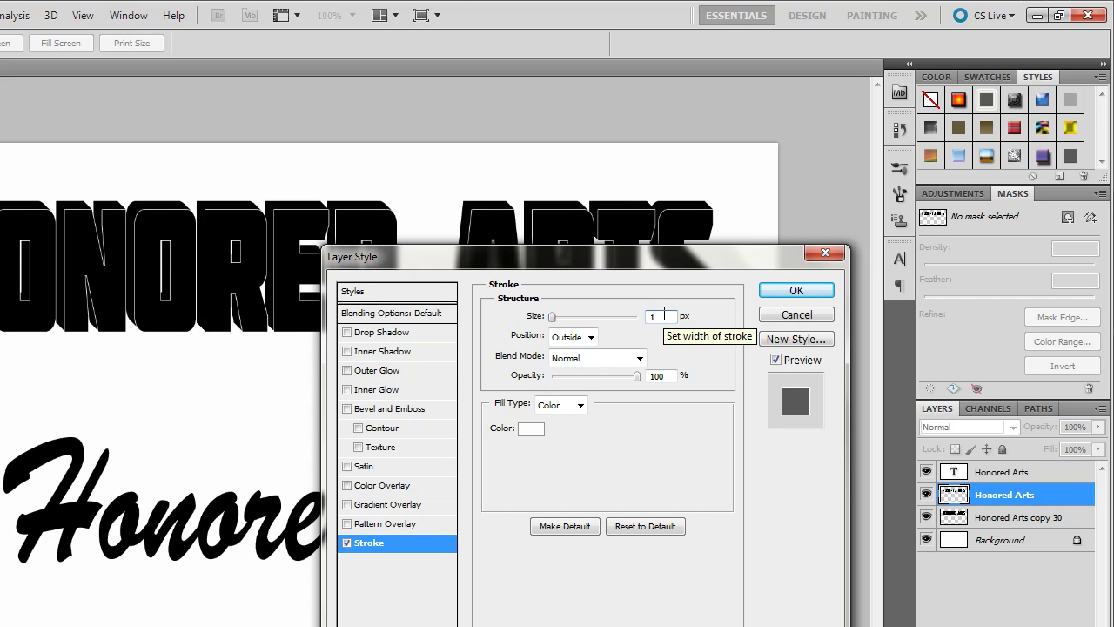
key("BackSpace")
type("4")
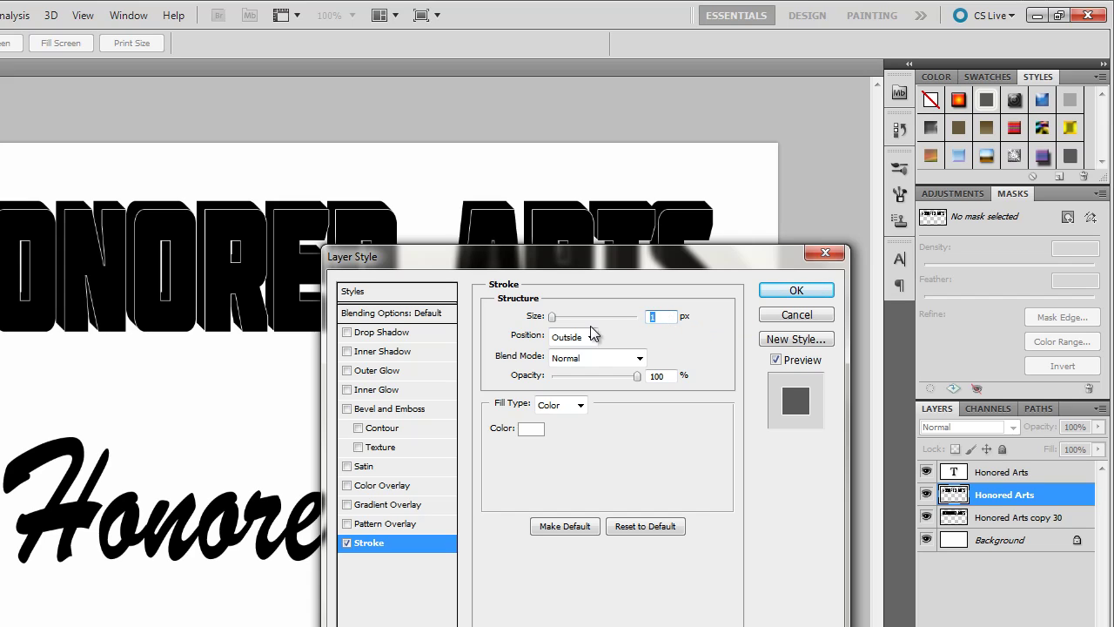
double_click(650, 316)
type("2")
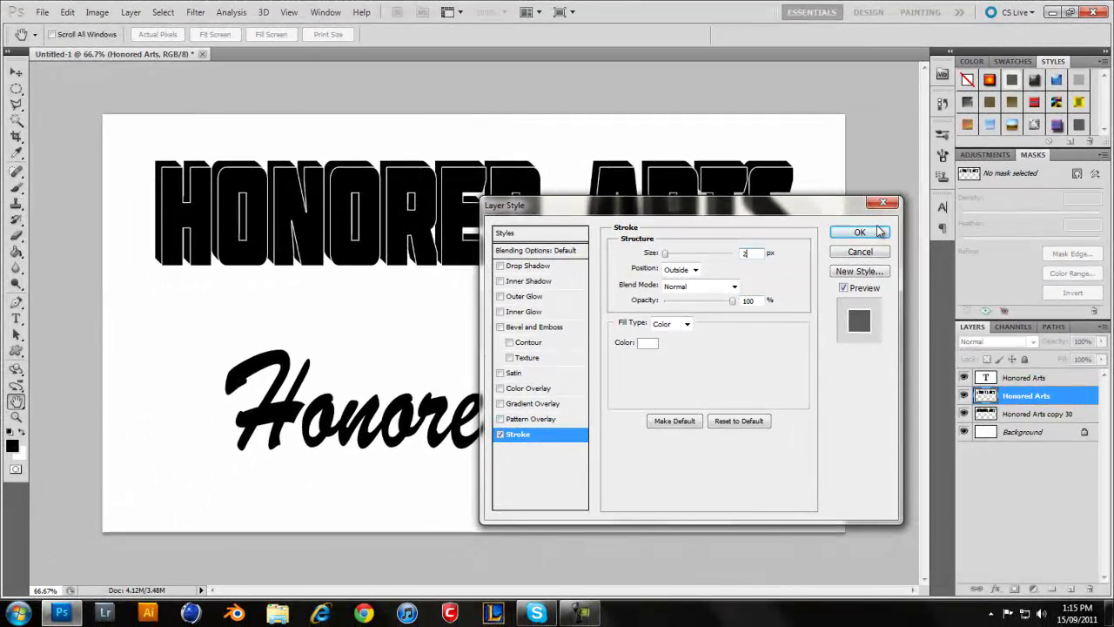
left_click(797, 290)
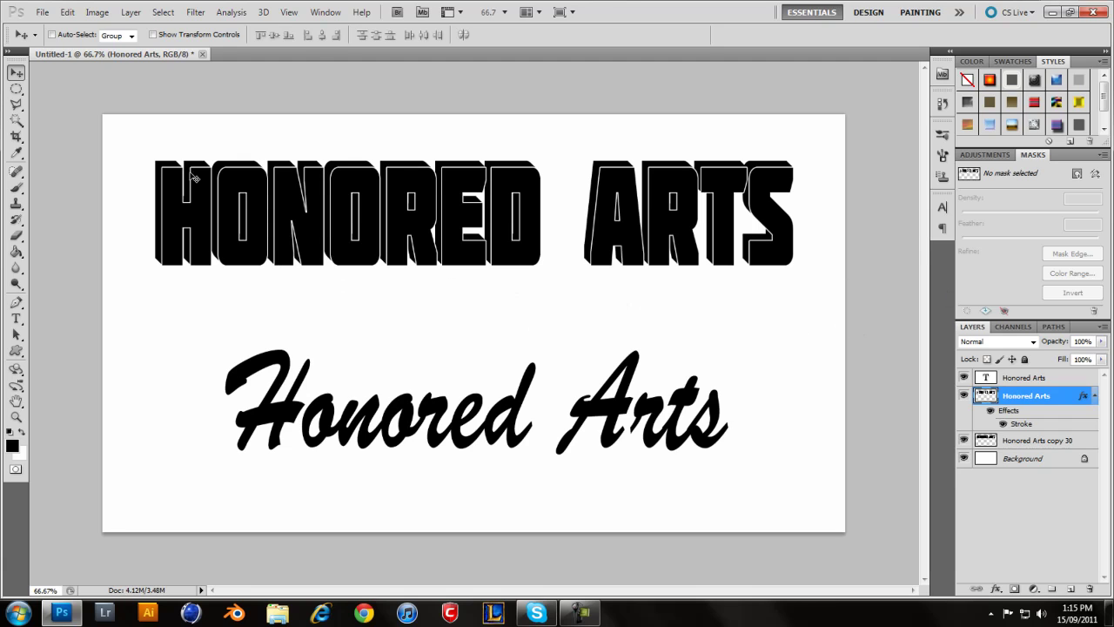
- Merge the stroked Honored Arts layer with Honored Arts copy 30
left_click(1025, 444)
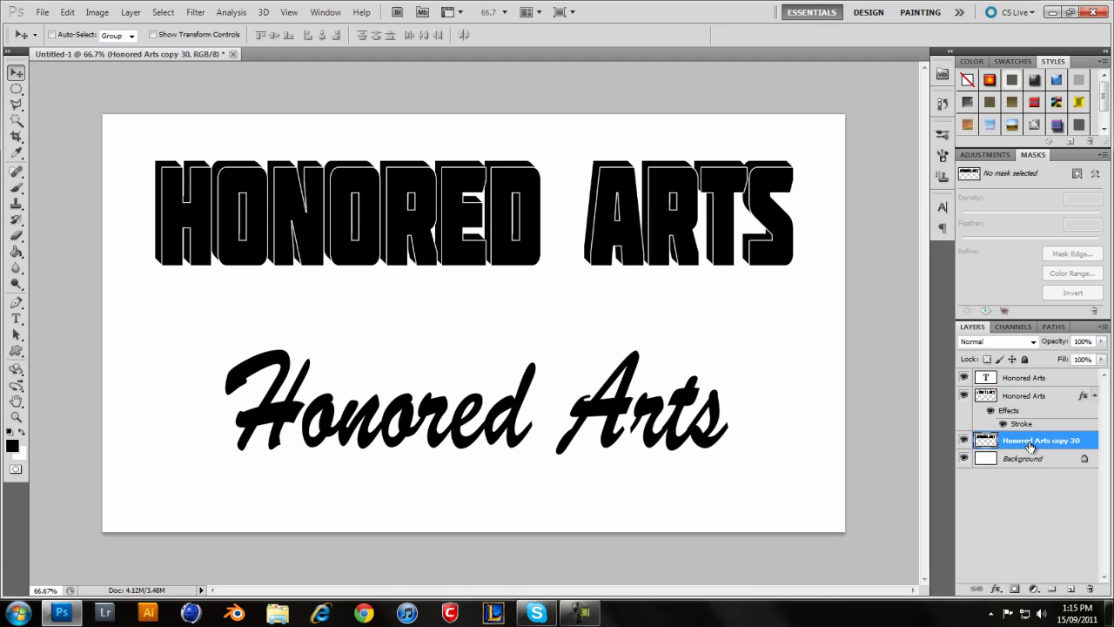
left_click(1028, 397, "shift")
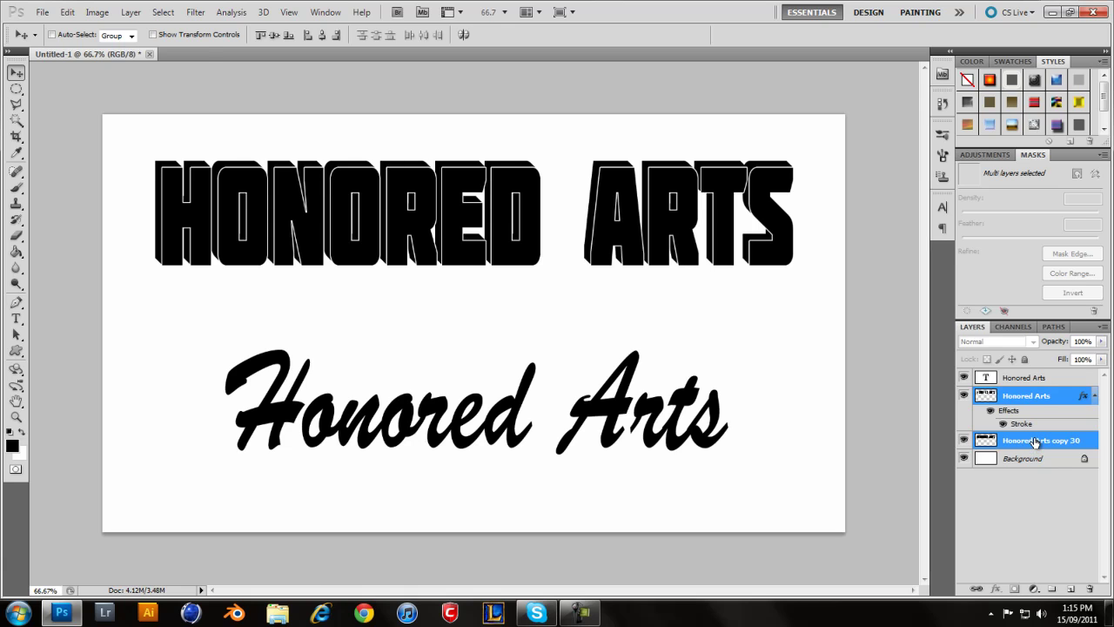
key("ctrl+e")
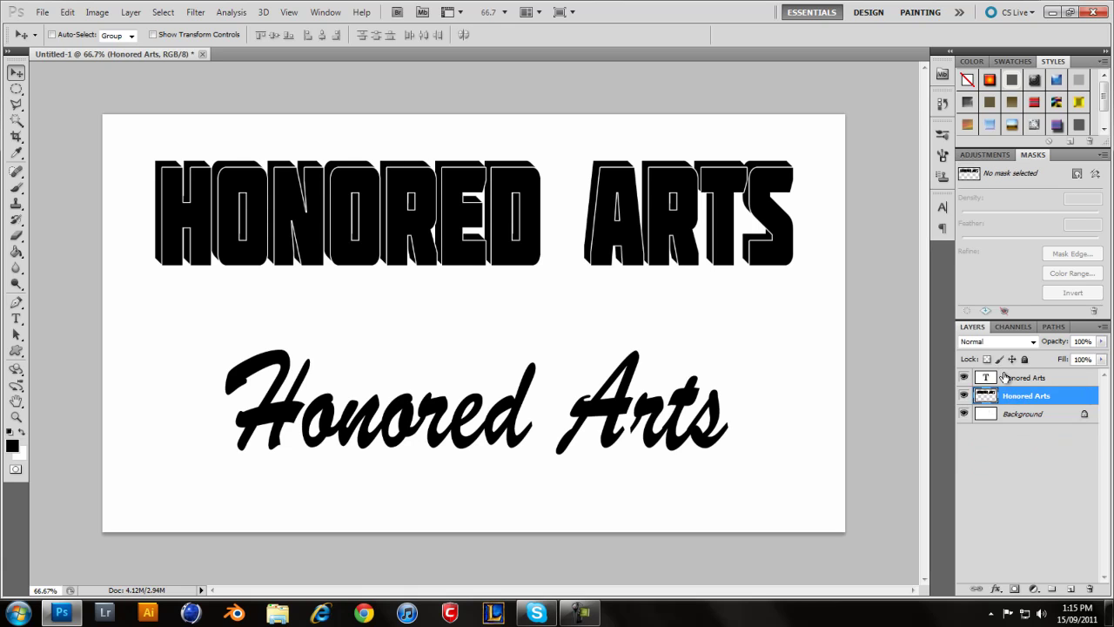
- Rasterize the script Honored Arts type layer
left_click(1005, 376)
right_click(1006, 377)
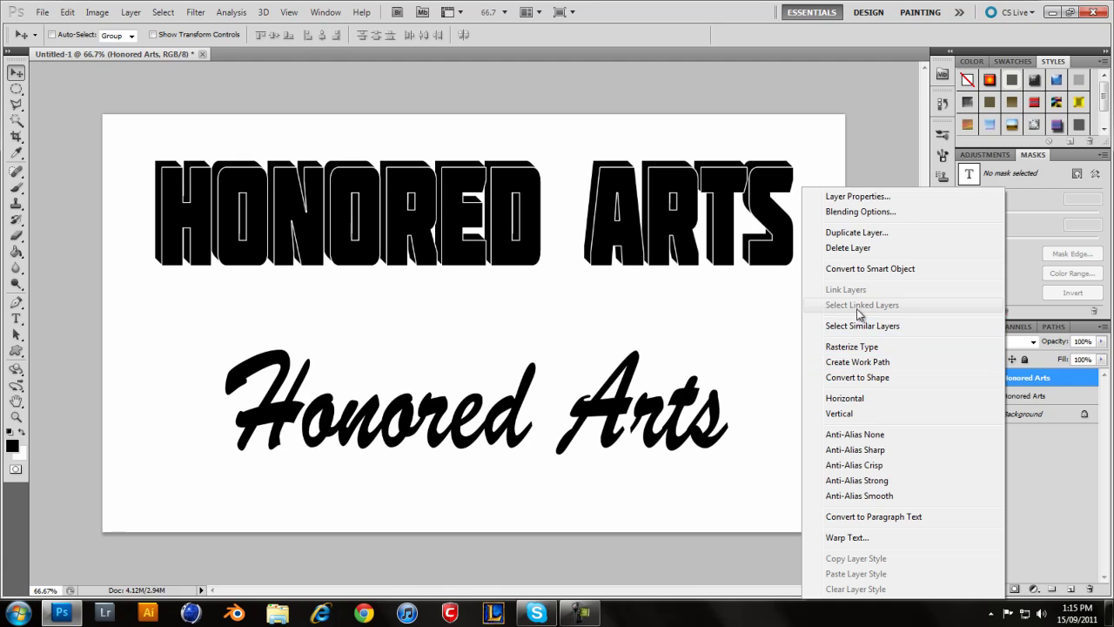
left_click(866, 346)
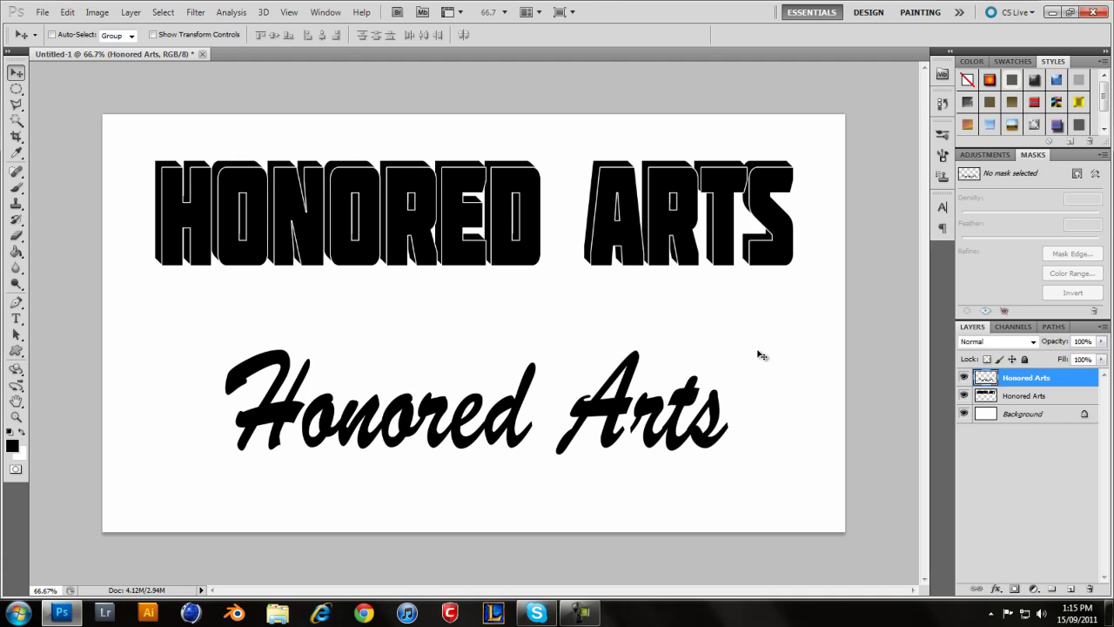
- Stack a first few offset copies of the script layer, then delete them to start over
key("ctrl+j")
key("ctrl+j")
key("ctrl+j")
key("ctrl+j")
key("ctrl+j")
key("ctrl+j")
key("ctrl+j")
key("ctrl+j")
key("ctrl+j")
key("ctrl+j")
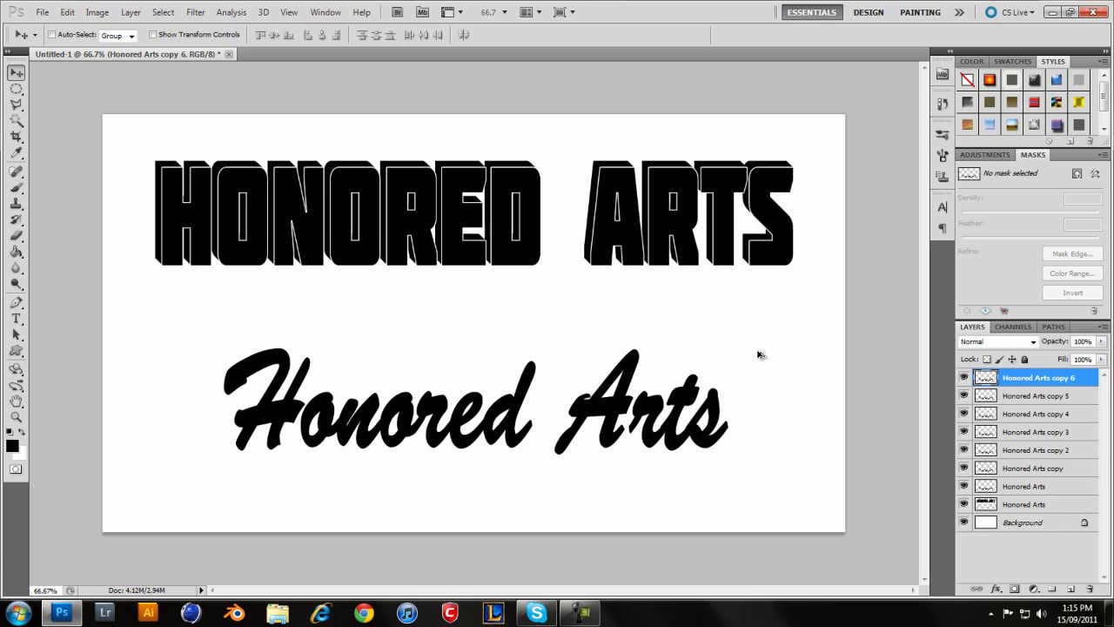
key("alt+Left")
key("alt+Up")
key("alt+Left")
key("alt+Up")
key("alt+Left")
key("alt+Up")
key("alt+Left")
key("alt+Up")
key("alt+Left")
key("alt+Up")
key("alt+Left")
key("alt+Up")
key("alt+Left")
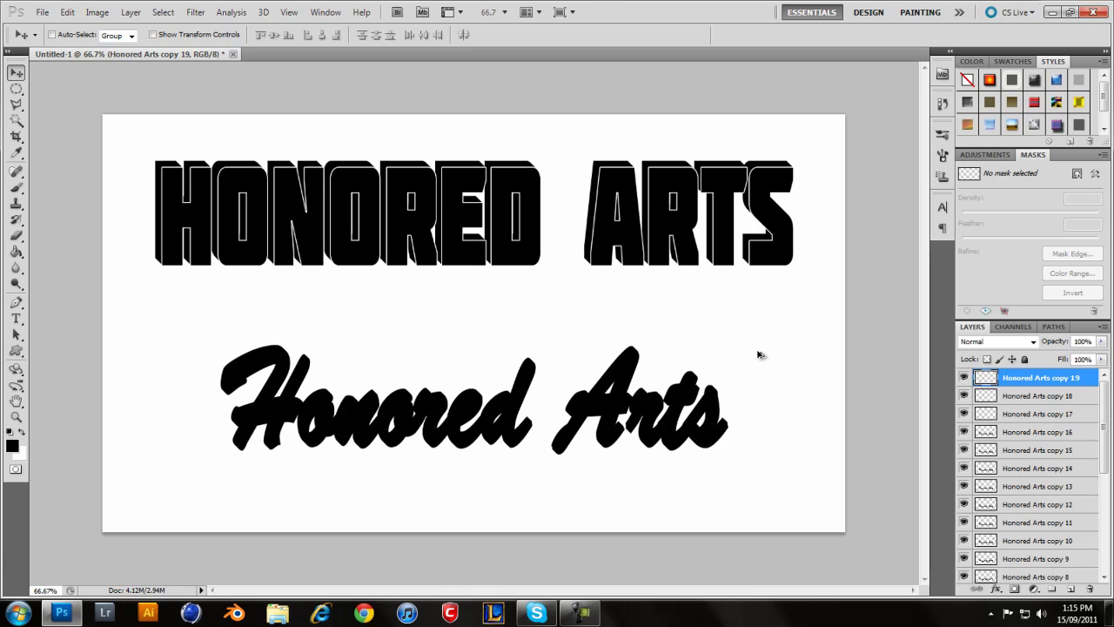
left_click_drag(1103, 449, 1109, 553)
left_click(1067, 520, "shift")
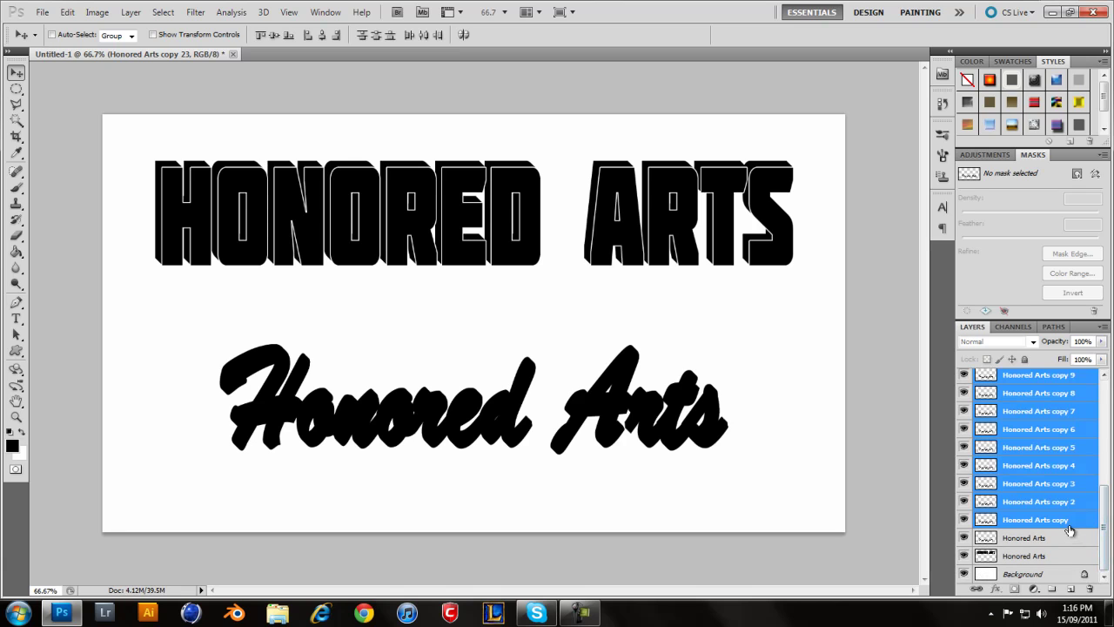
left_click(1092, 590)
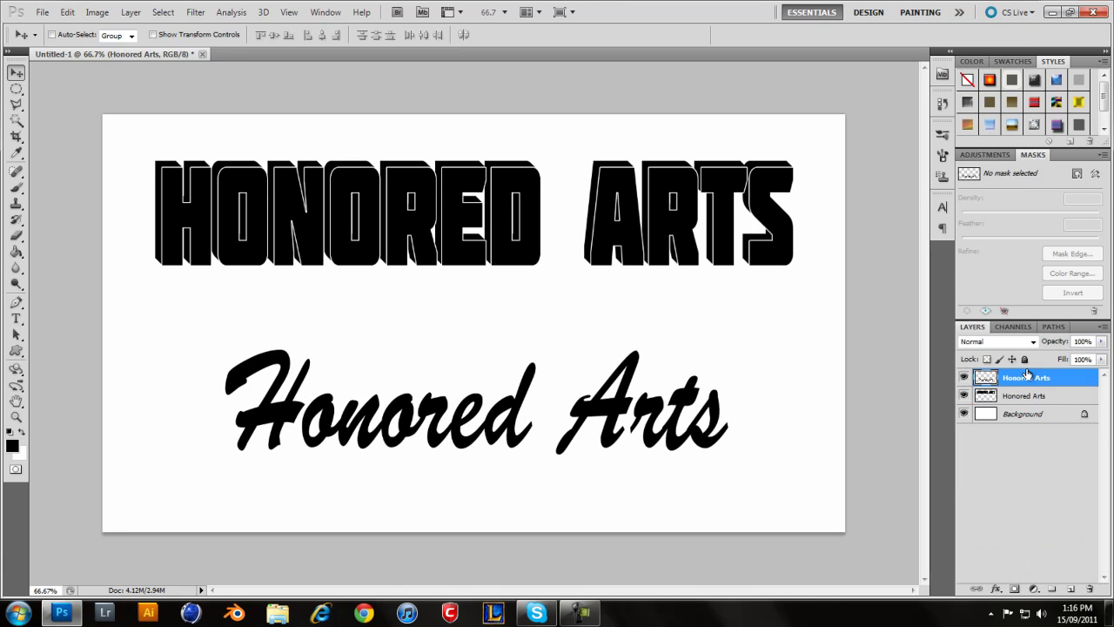
- Rebuild the offset duplicates of 'Honored Arts' until 'Honored Arts copy 22' exists
key("ctrl+j")
key("ctrl+j")
key("ctrl+j")
key("ctrl+j")
key("ctrl+j")
key("ctrl+j")
key("ctrl+j")
key("ctrl+j")
key("ctrl+j")
key("ctrl+j")
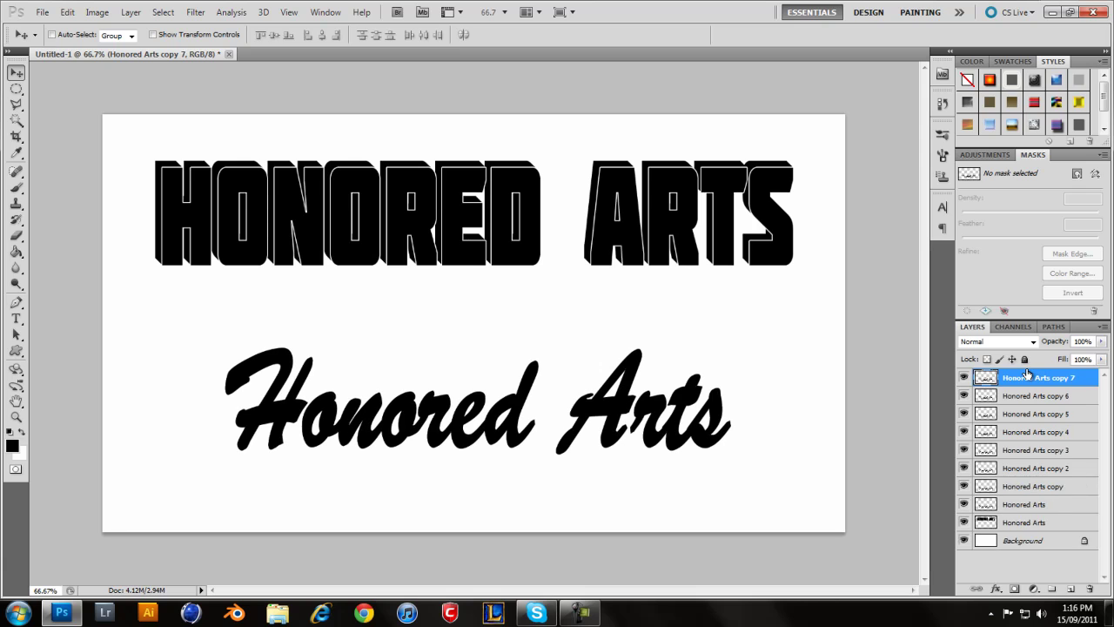
key("ctrl+j")
key("ctrl+j")
key("ctrl+j")
key("ctrl+j")
key("ctrl+j")
key("ctrl+j")
key("ctrl+j")
key("ctrl+j")
key("ctrl+j")
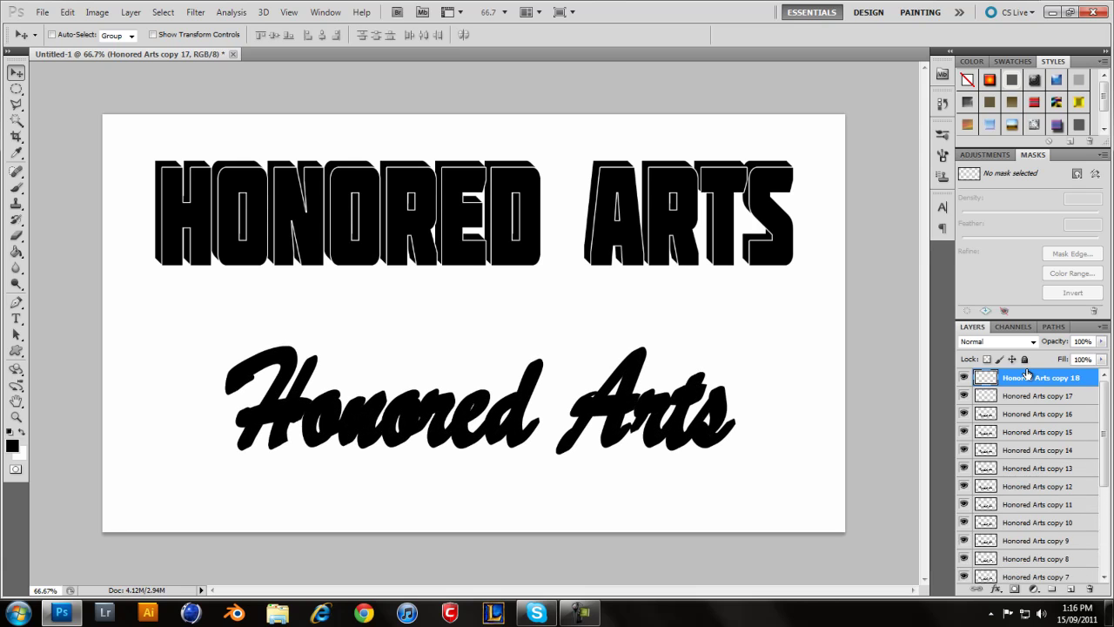
key("ctrl+j")
key("ctrl+j")
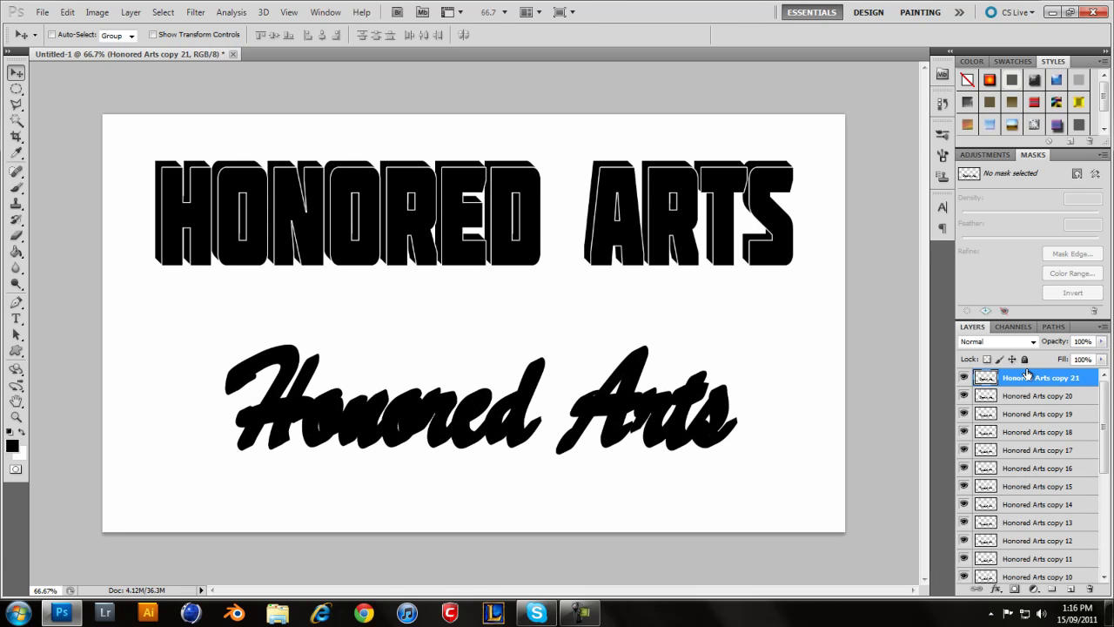
key("ctrl+j")
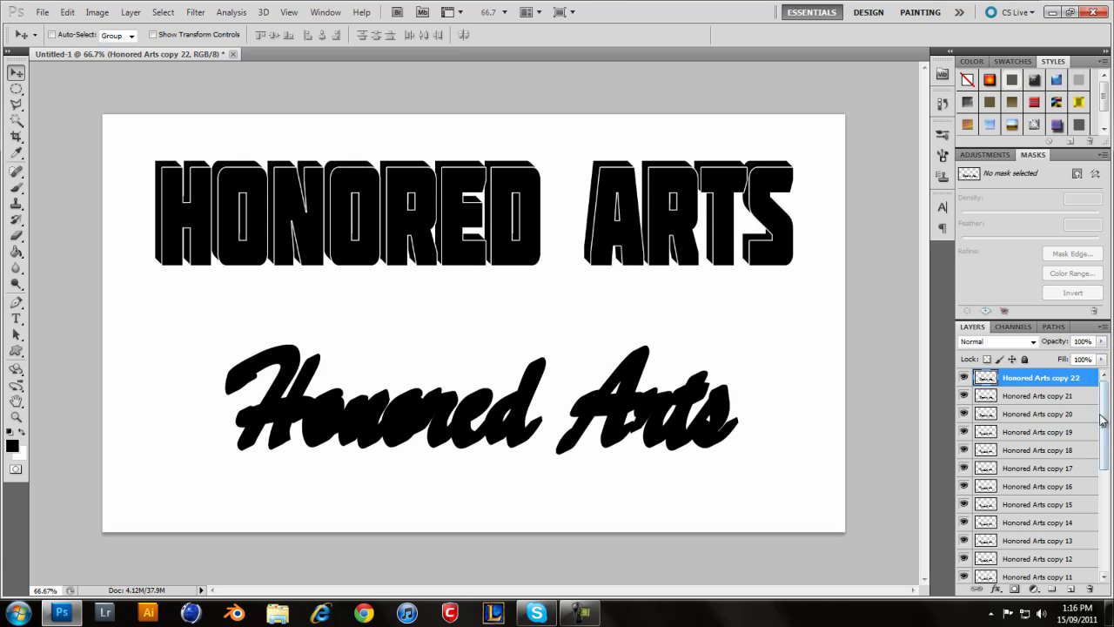
left_click_drag(1102, 420, 1108, 524)
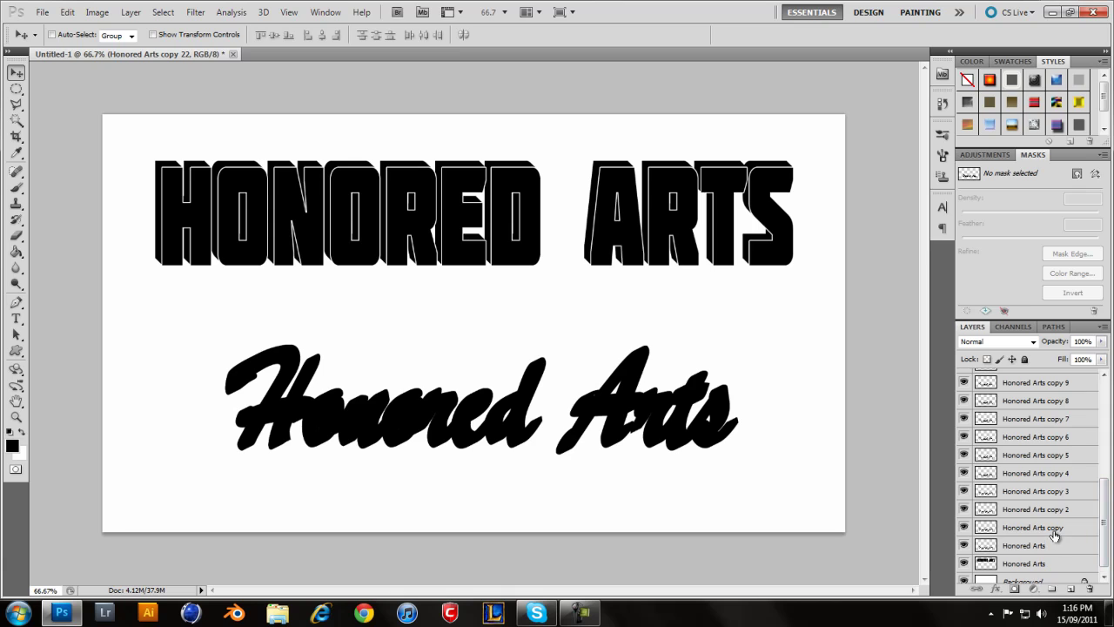
- Merge the script depth copies into one layer and move the original 'Honored Arts' layer above it
left_click(1054, 534, "shift")
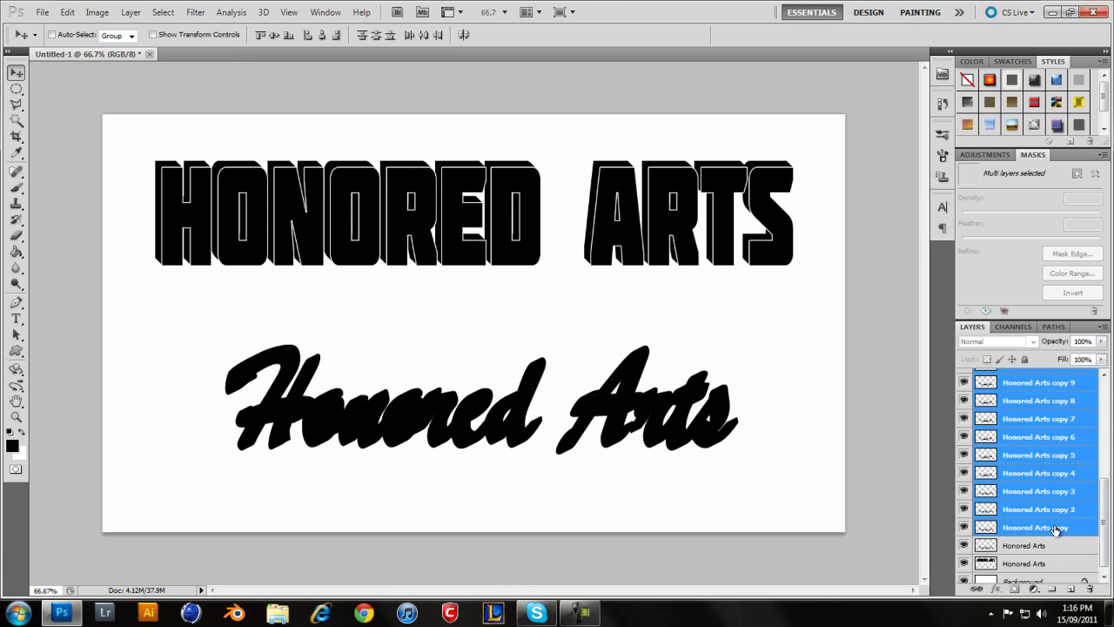
key("ctrl+e")
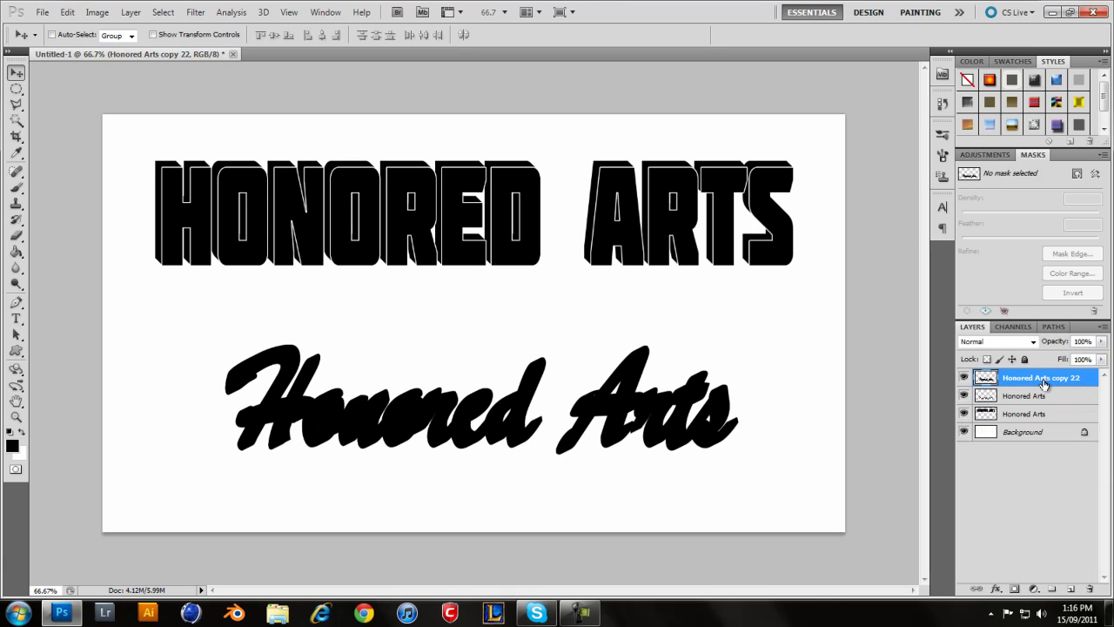
left_click_drag(1037, 396, 1033, 376)
- Add a white 3 px Stroke layer style to the top 'Honored Arts' script layer
right_click(1032, 377)
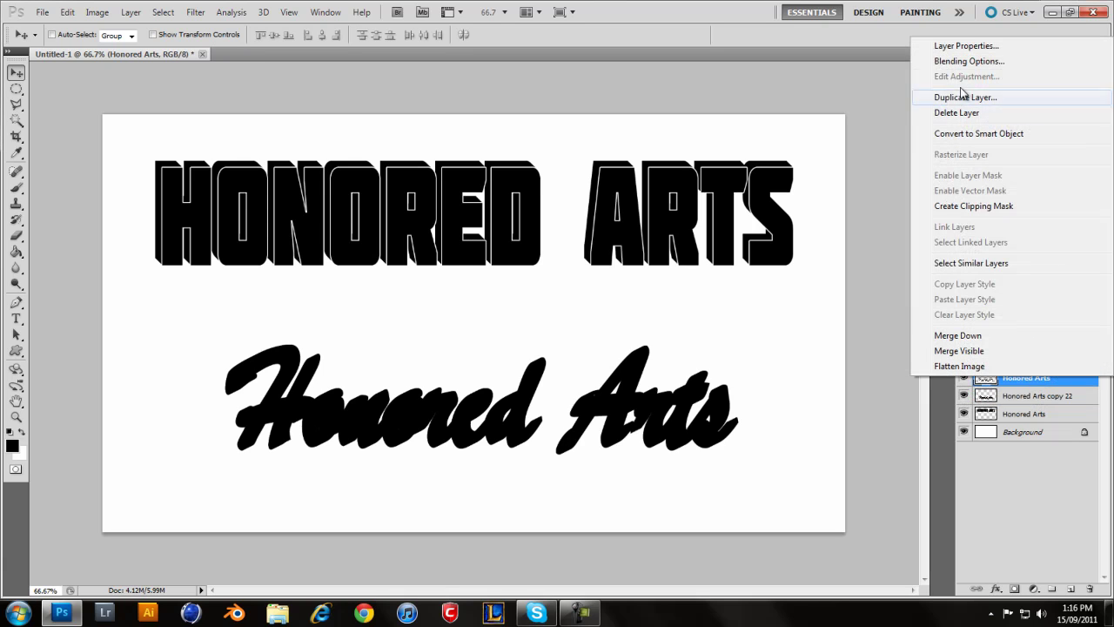
left_click(968, 61)
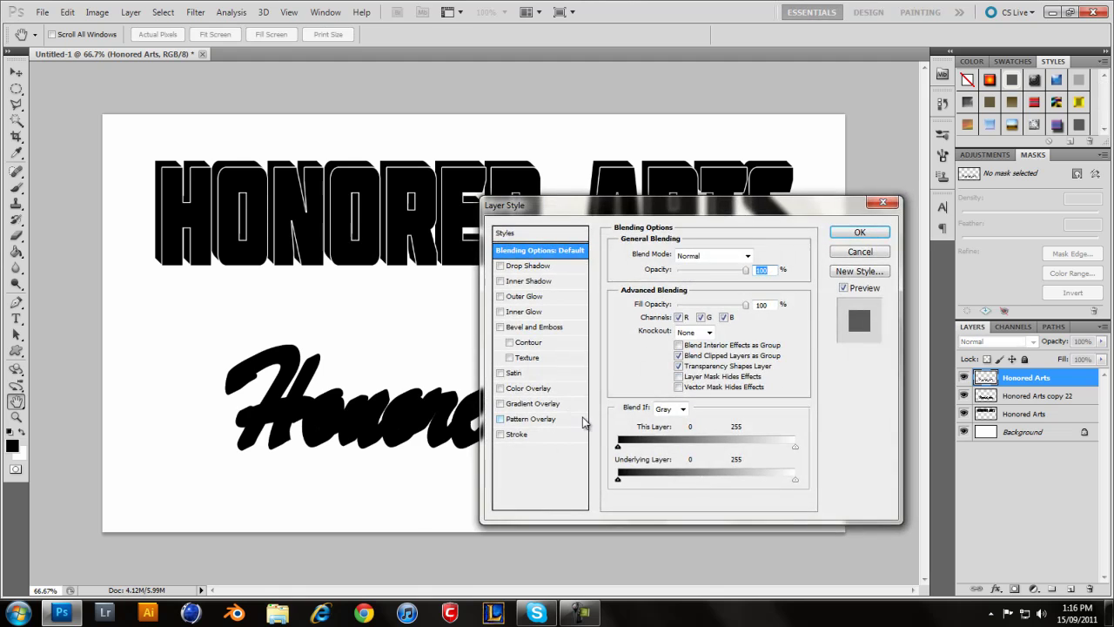
left_click(547, 433)
left_click(647, 342)
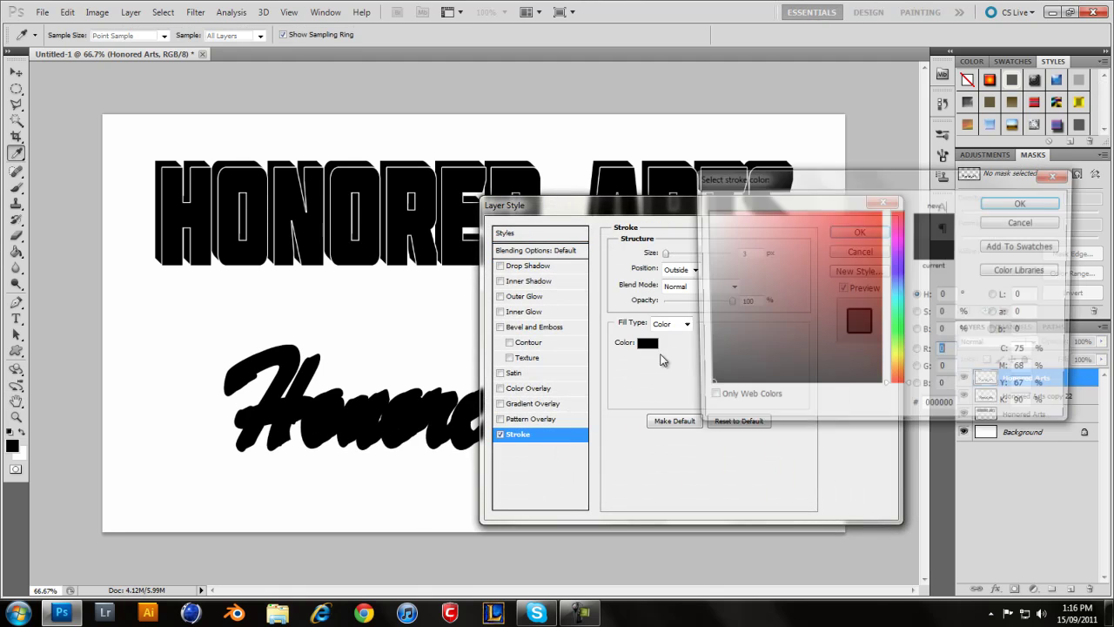
left_click(731, 227)
left_click(613, 140)
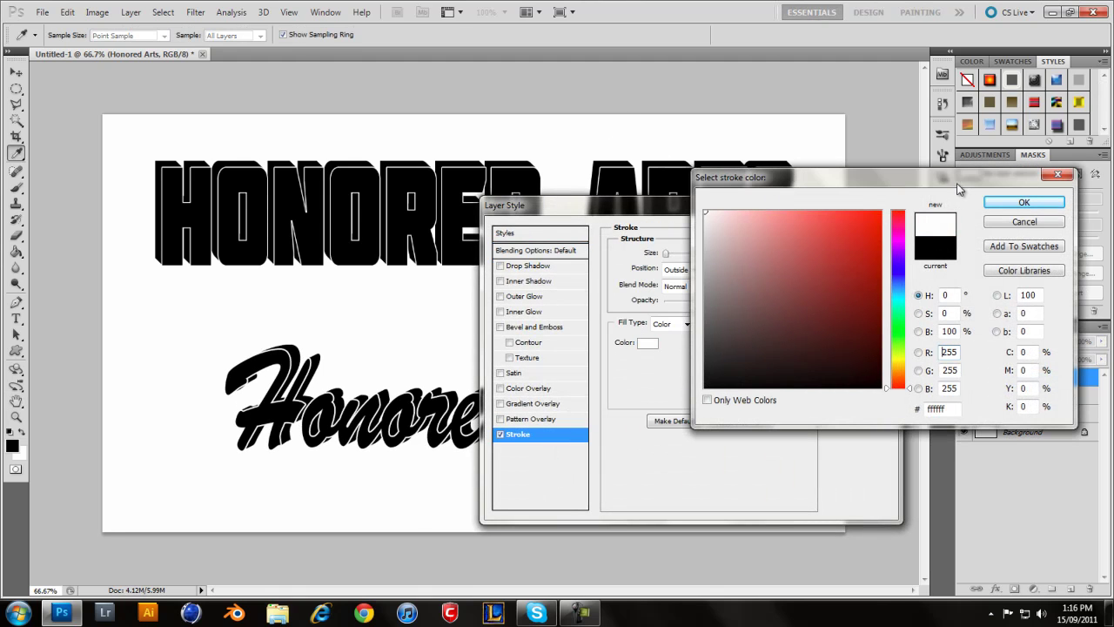
left_click(1019, 202)
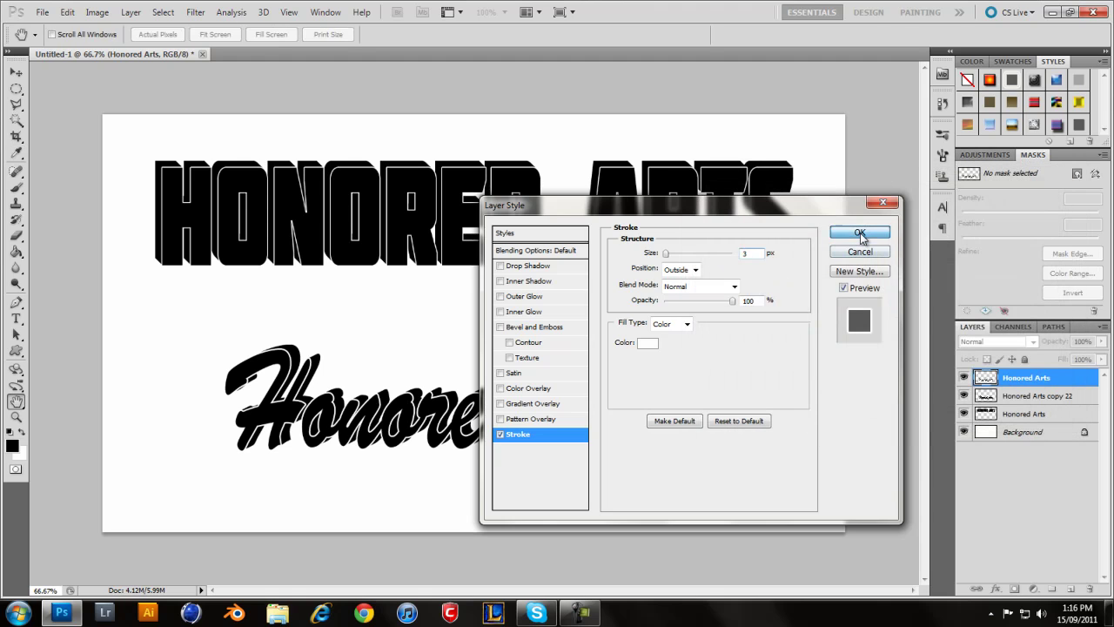
left_click(860, 233)
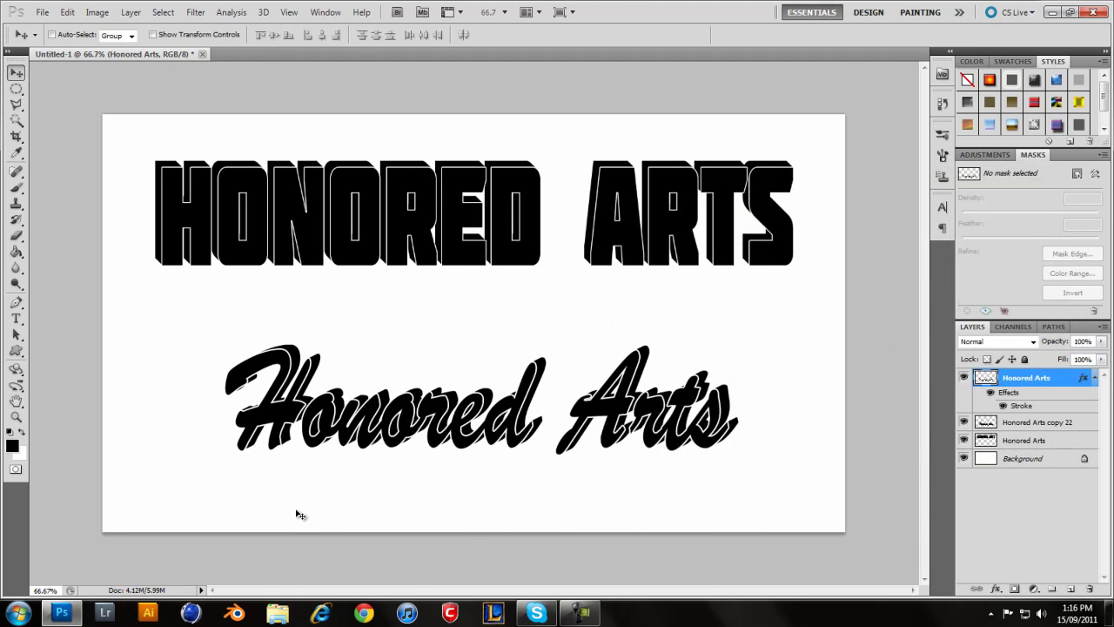